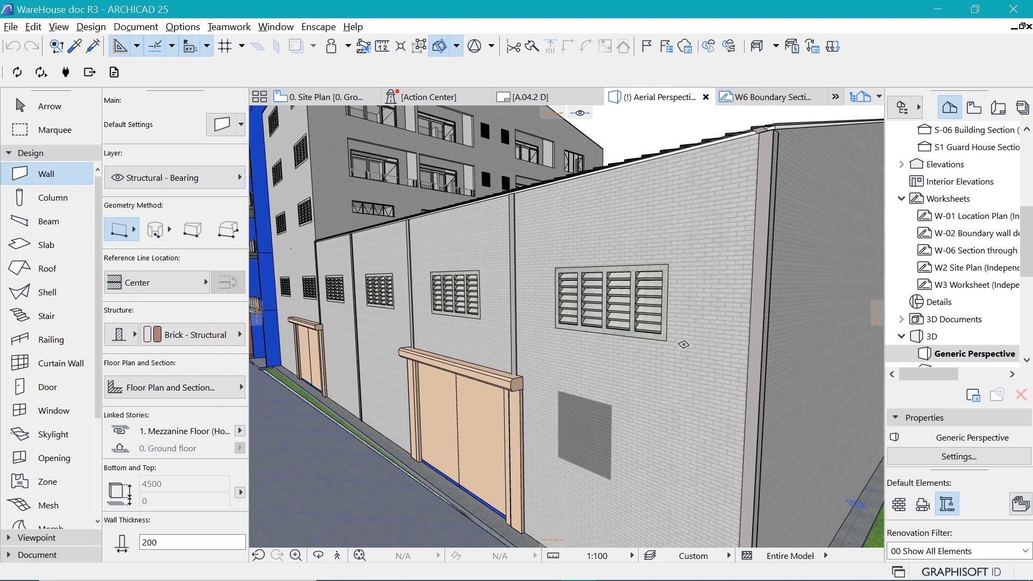
Step: Examine the concrete louvre windows on the warehouse side wall up close and from several angles in 3D
scroll(664, 299, "up", 2)
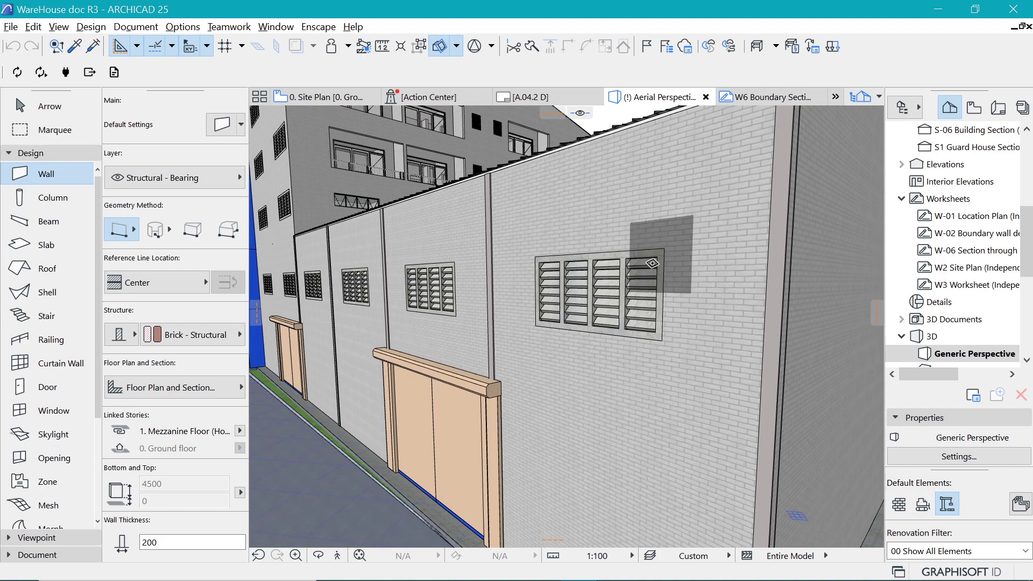
scroll(665, 285, "up", 5)
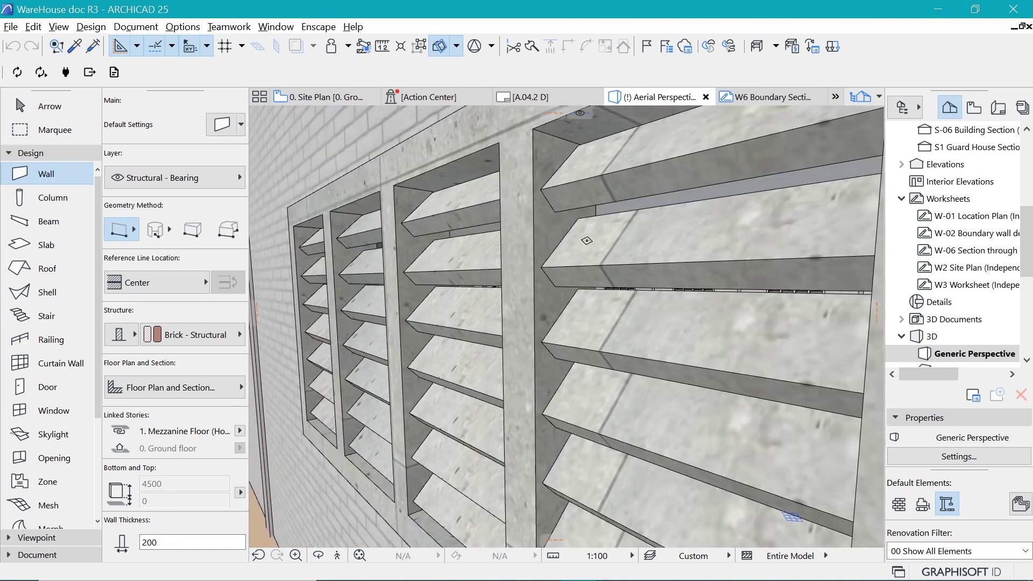
middle_click_drag(622, 264, 721, 347, "shift")
middle_click_drag(748, 433, 741, 431, "shift")
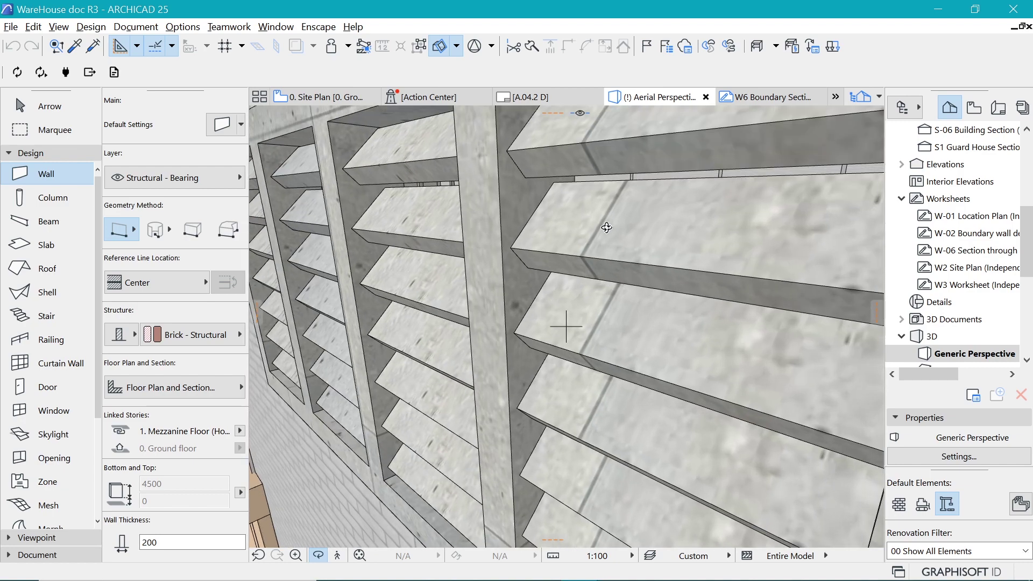
scroll(603, 274, "down", 10)
middle_click_drag(567, 327, 460, 251, "shift")
scroll(460, 250, "up", 1)
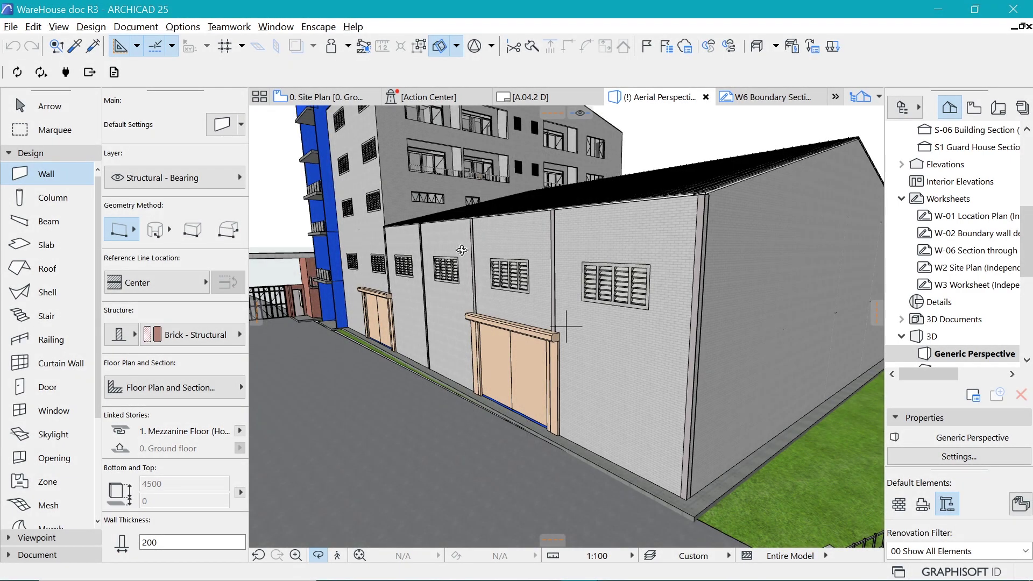
Step: Switch to the untitled project and set the Wall tool to a basic structure with a thickness of 200
key("alt+Tab")
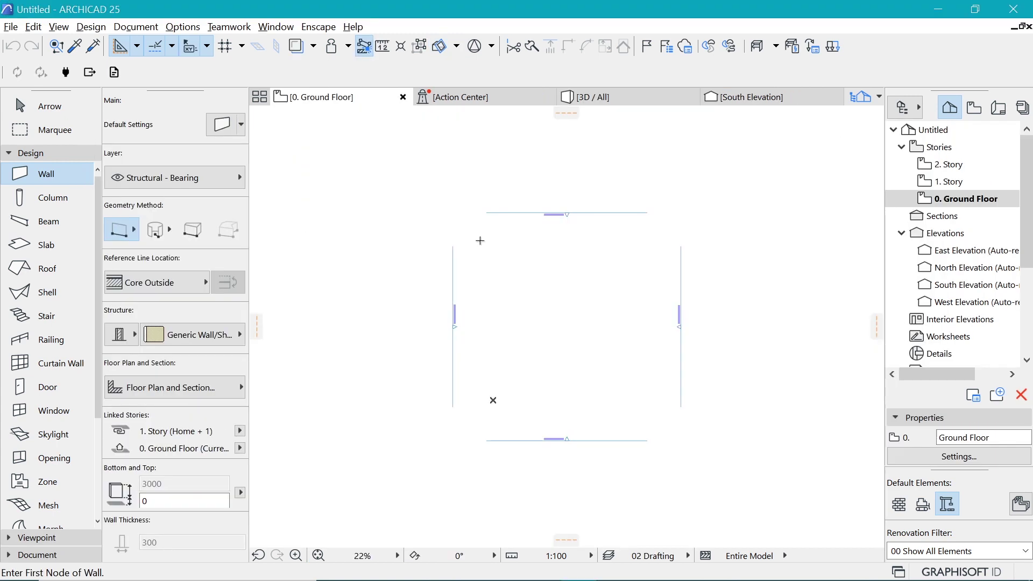
scroll(595, 334, "up", 3)
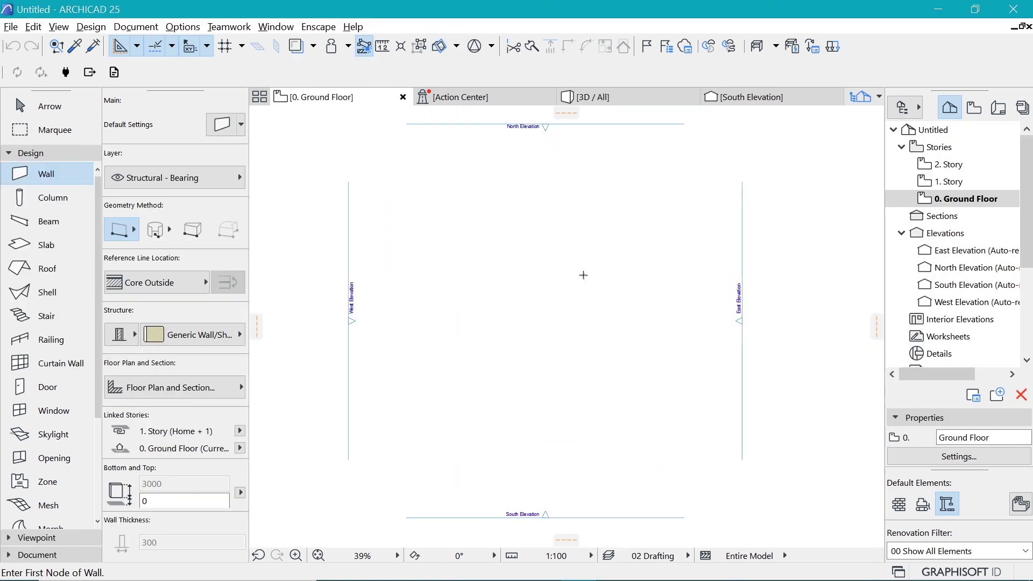
scroll(547, 221, "up", 2)
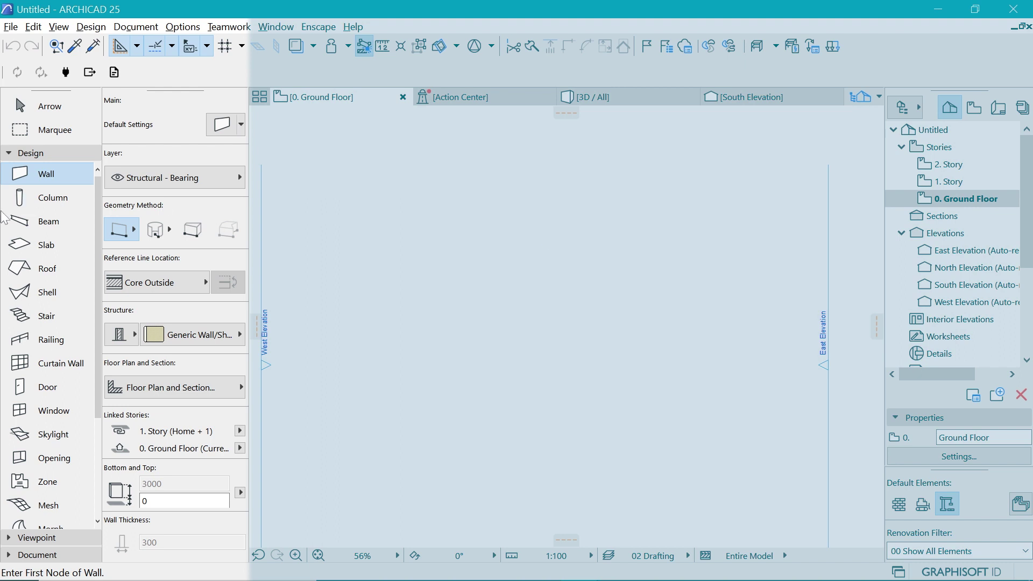
left_click(119, 340)
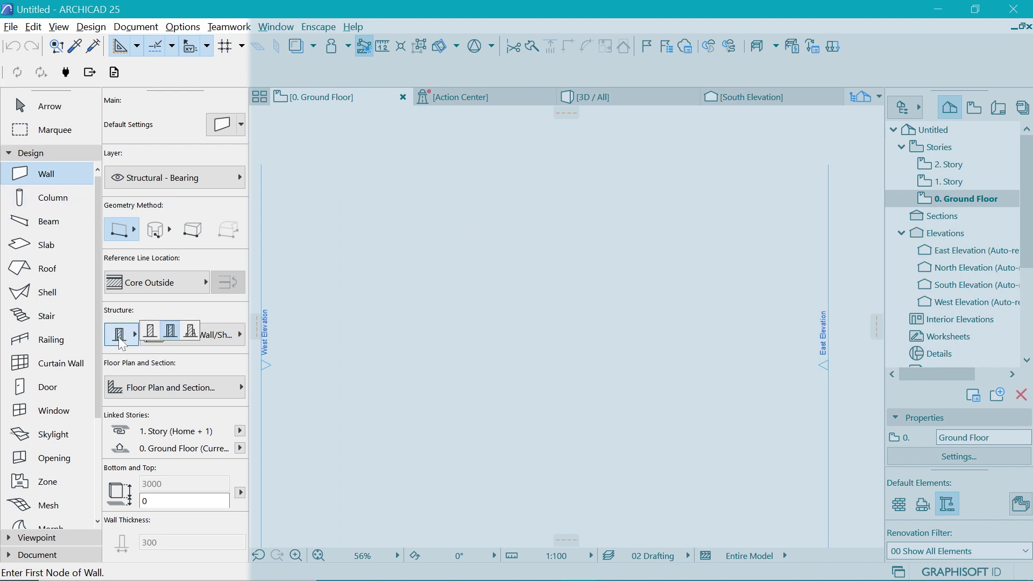
left_click(151, 334)
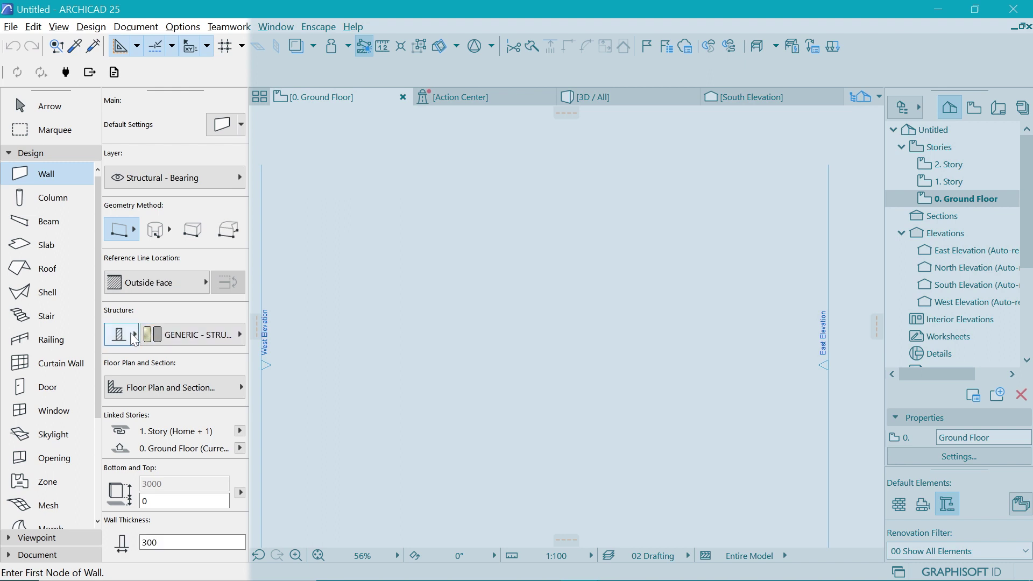
scroll(153, 530, "down", 3)
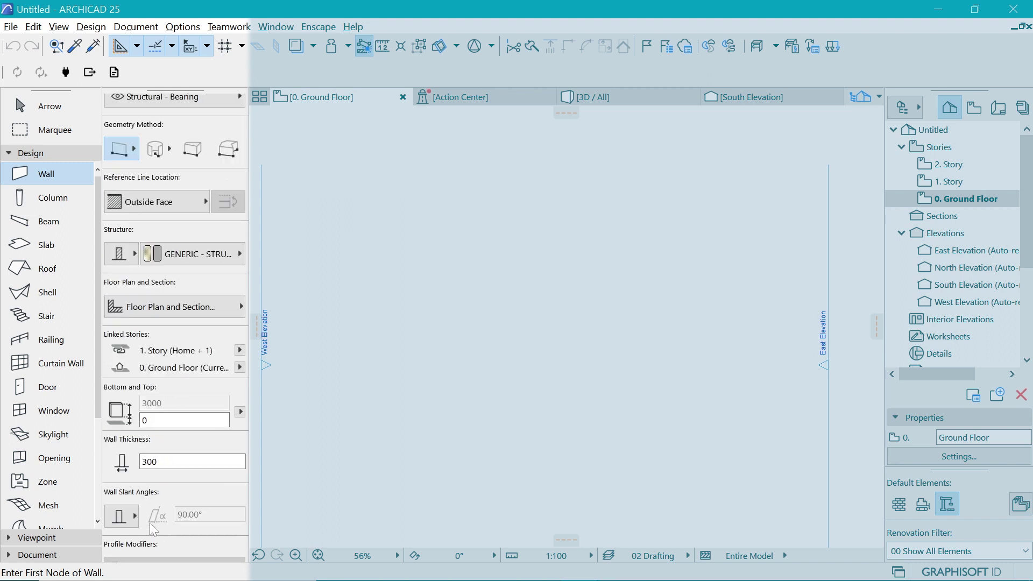
scroll(153, 531, "down", 2)
left_click(161, 422)
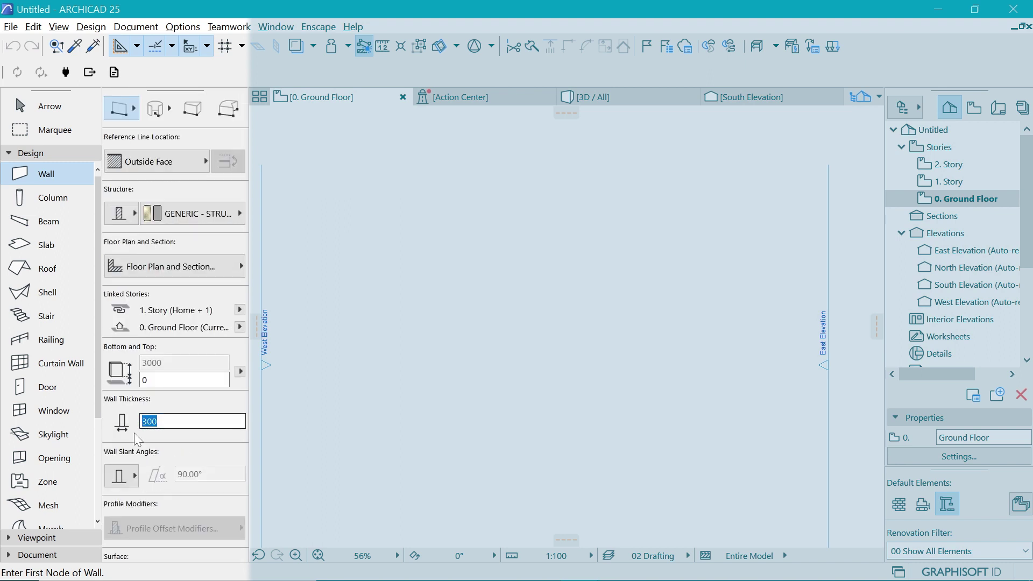
type("200")
key("Return")
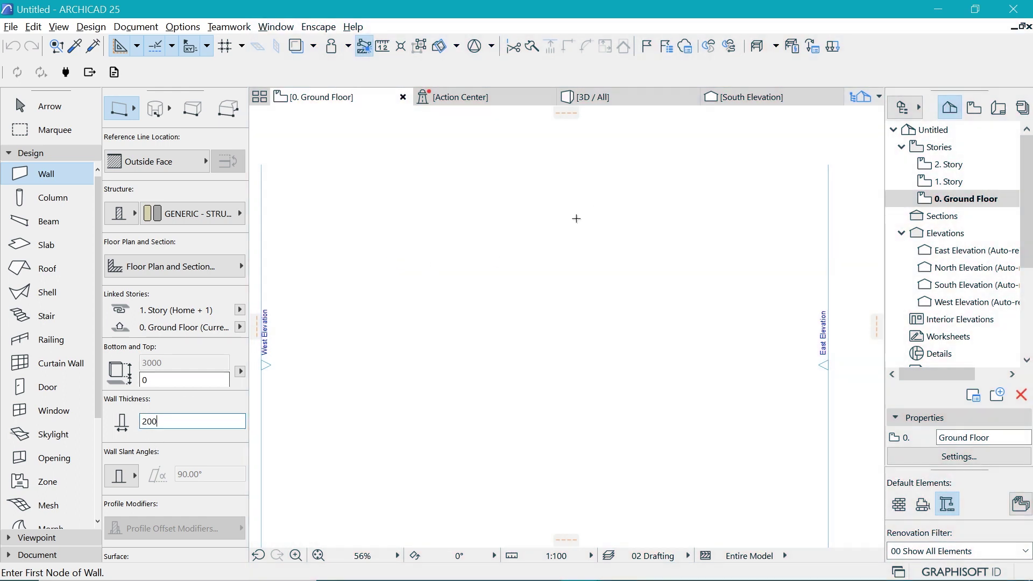
Step: Draw a straight vertical wall about 12,600 long in the middle of the ground floor plan
left_click(543, 213)
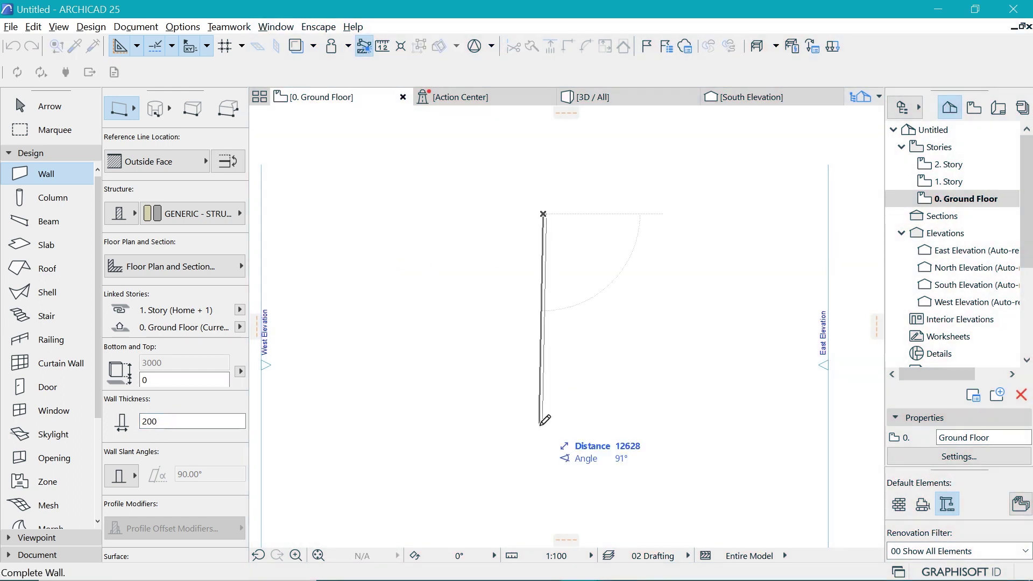
left_click(545, 423)
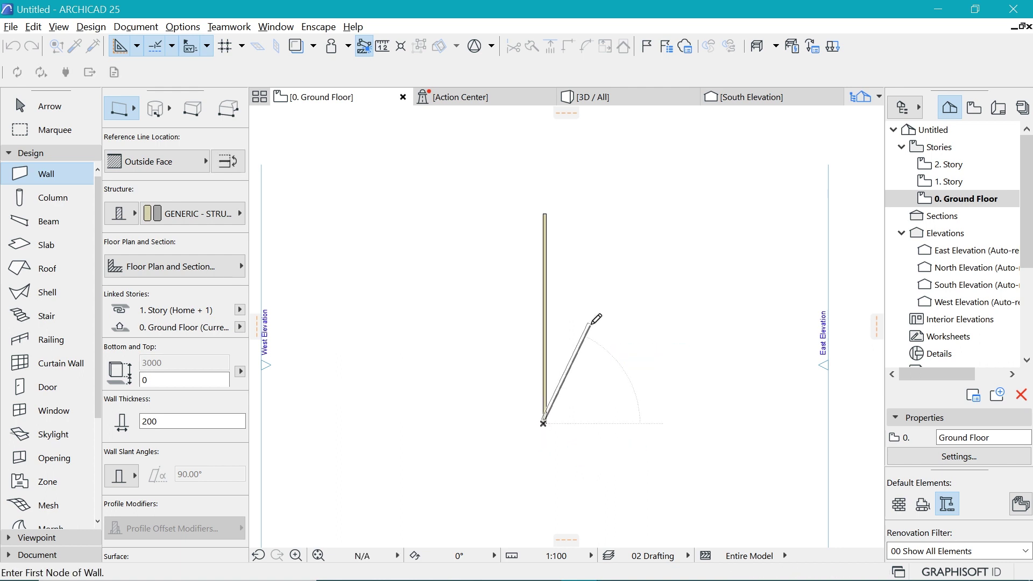
key("Escape")
Step: Choose Horizontal Multi-Sash Window 25 from Basic Windows 25 as the default window type
scroll(567, 327, "up", 4)
scroll(515, 284, "up", 3)
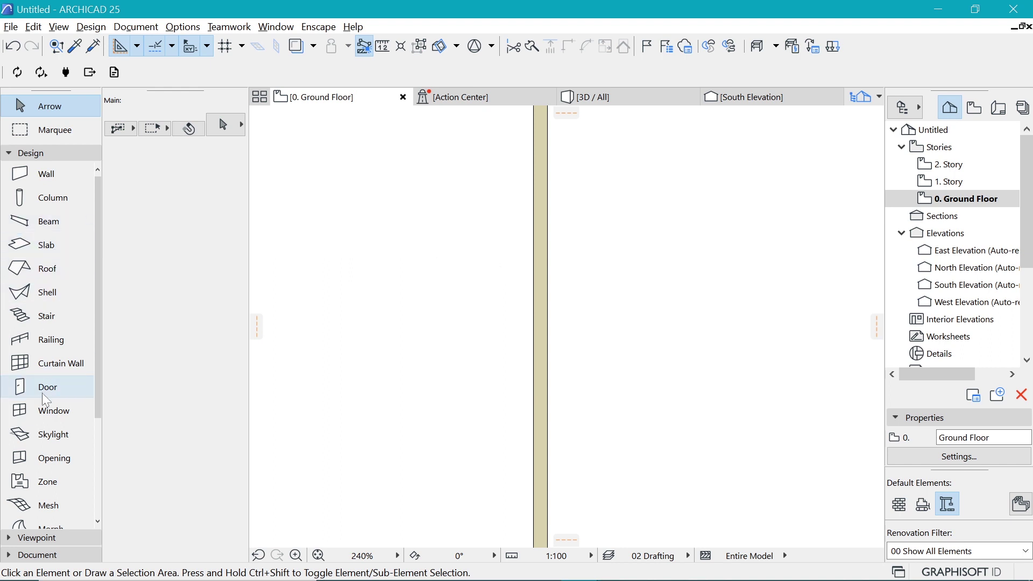
scroll(37, 397, "down", 3)
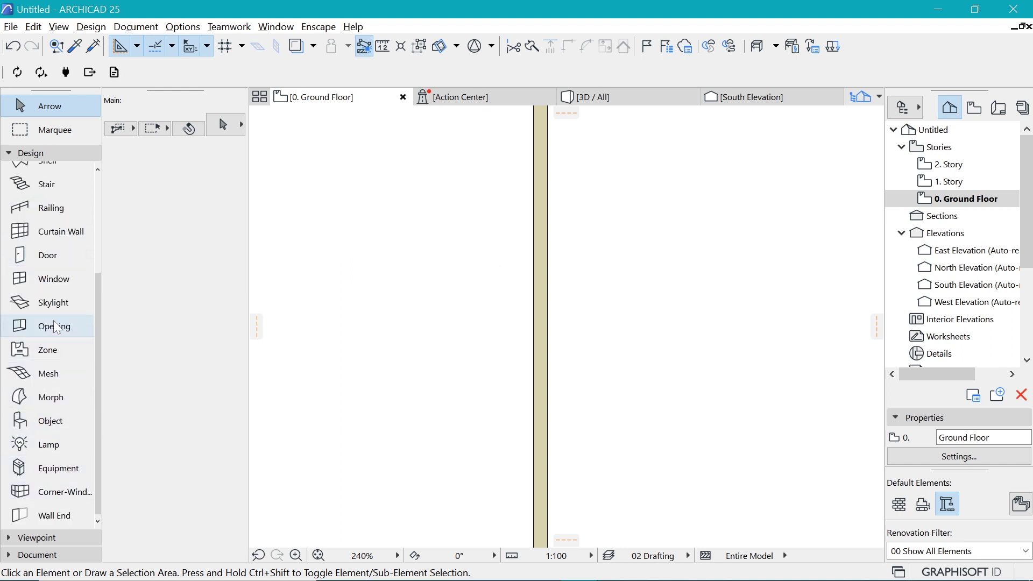
left_click(56, 286)
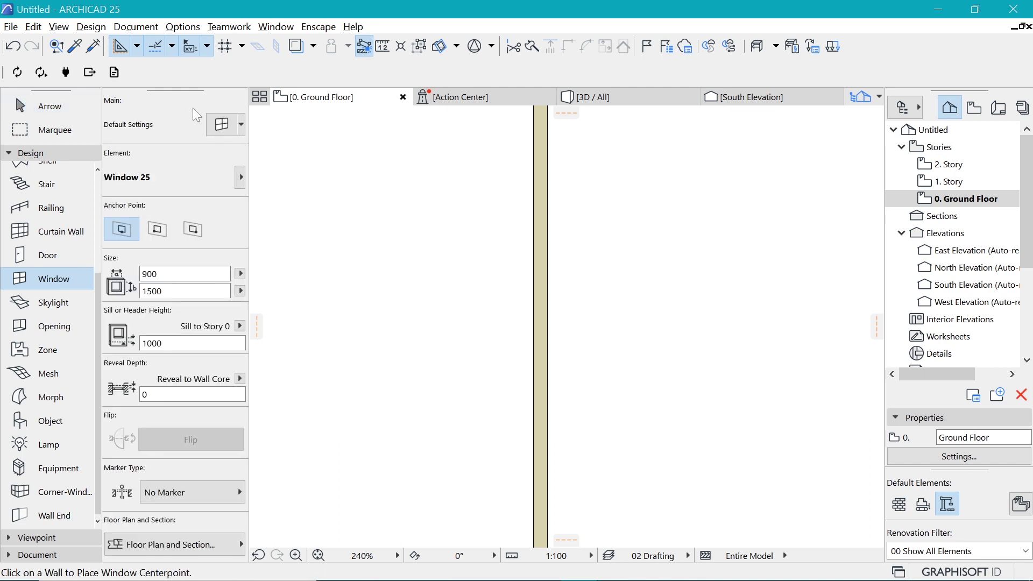
left_click(222, 126)
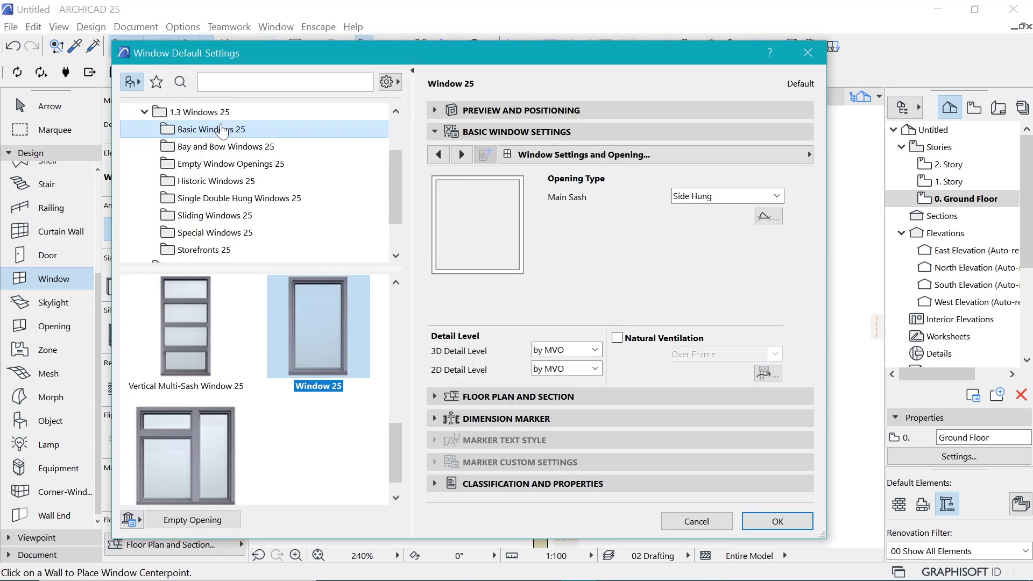
left_click(223, 131)
scroll(237, 413, "up", 2)
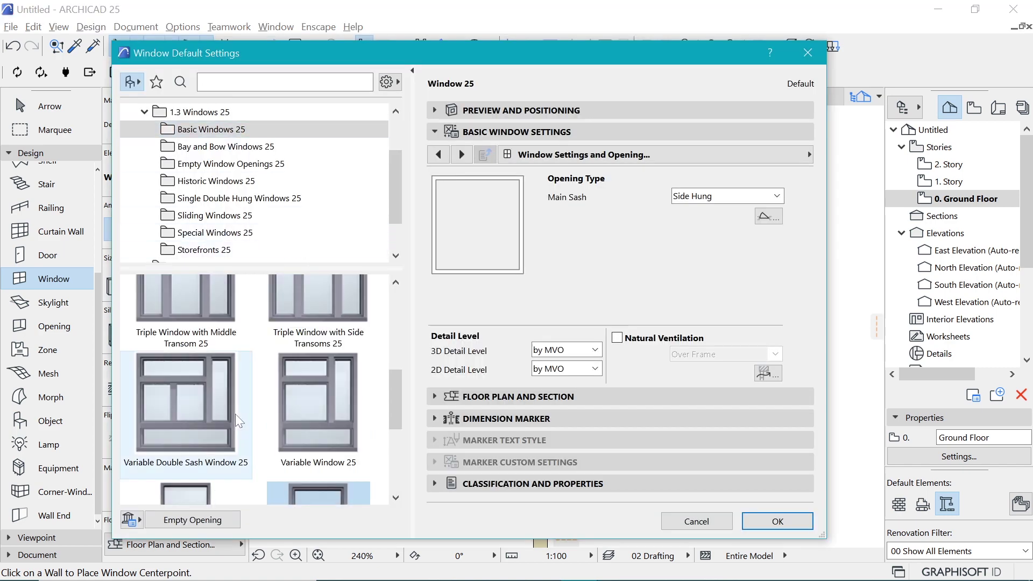
scroll(235, 415, "up", 4)
left_click(168, 314)
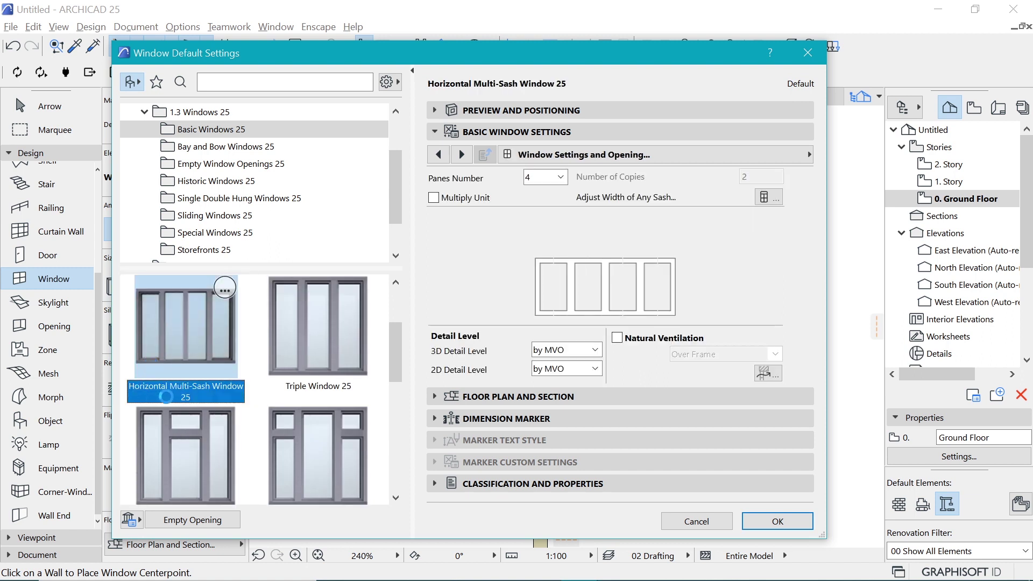
Step: Set the default window's width to 300 and its number of panes to 4
left_click(508, 109)
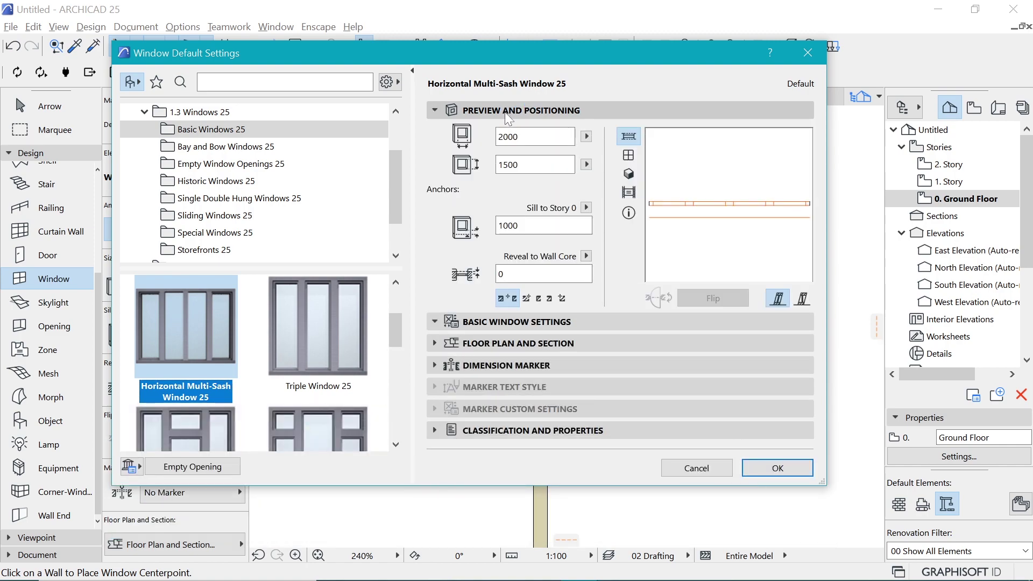
left_click_drag(527, 137, 477, 136)
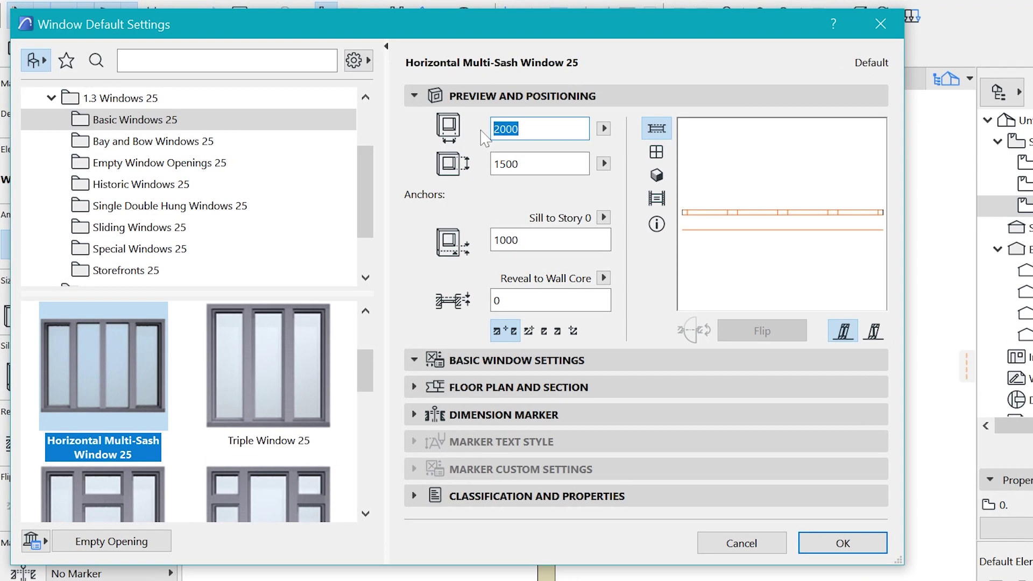
type("300")
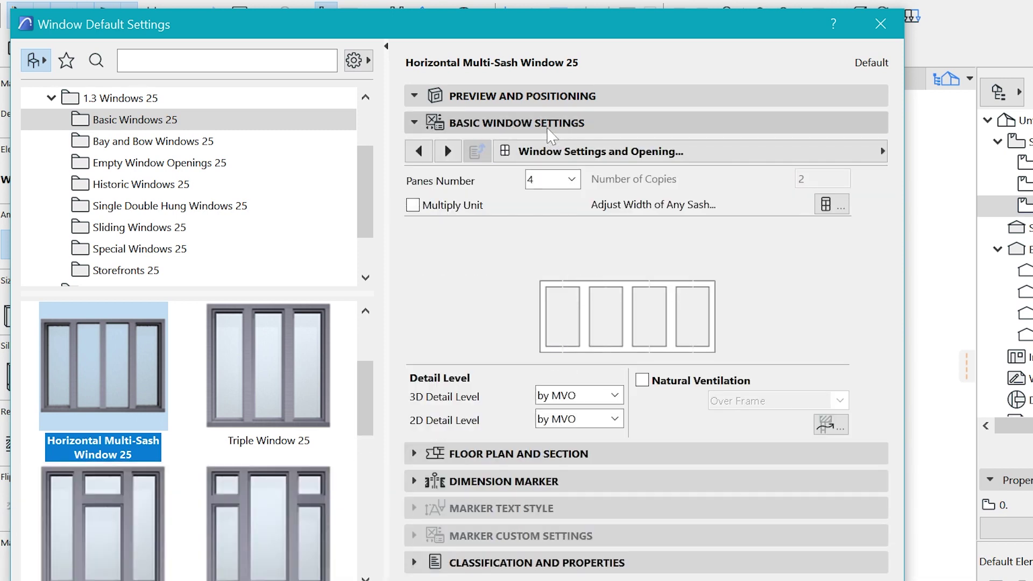
left_click(571, 179)
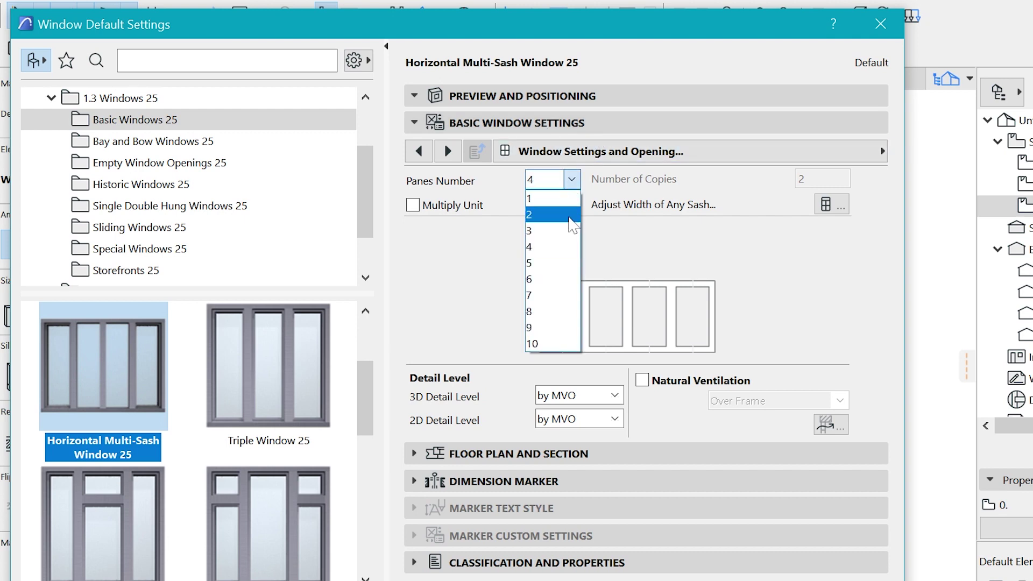
left_click(557, 246)
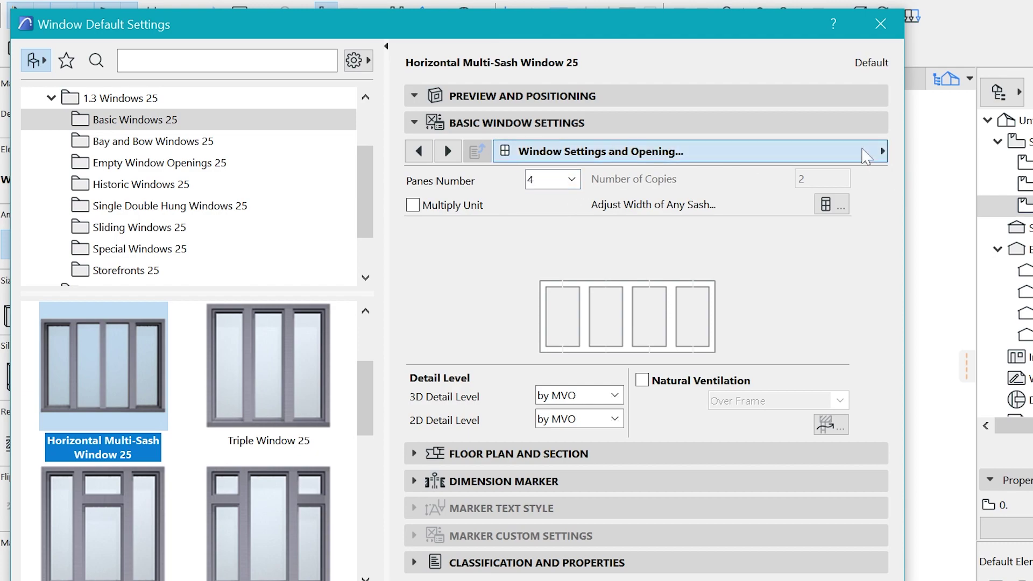
Step: Set the frame depth to 200 in the window's frame and sash settings
left_click(872, 152)
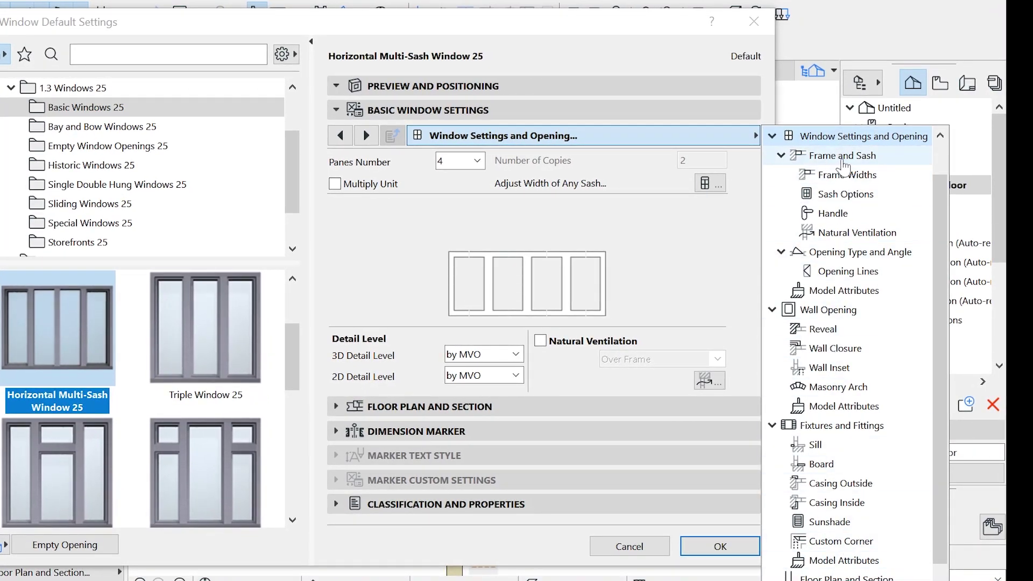
left_click(844, 160)
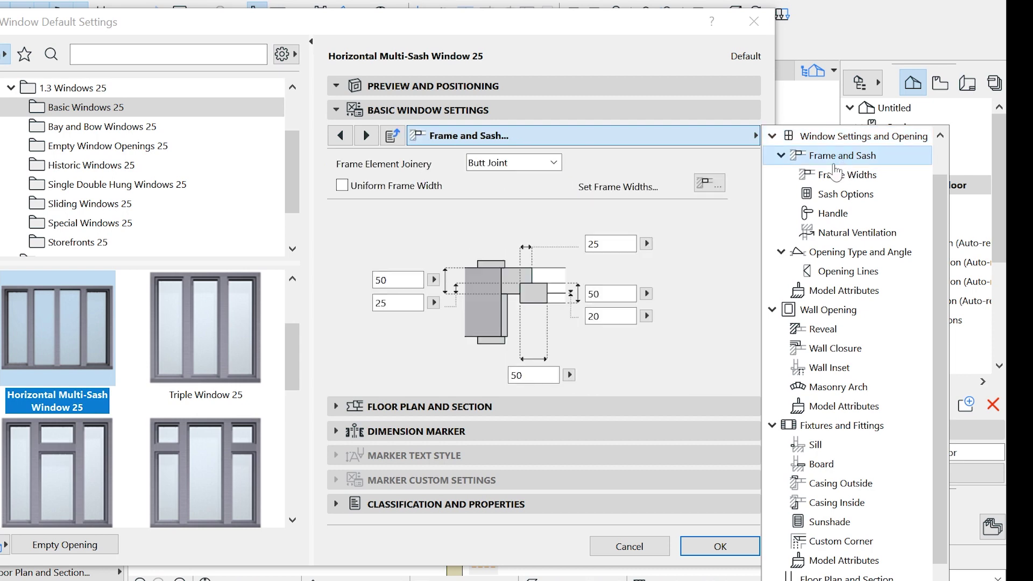
left_click(667, 233)
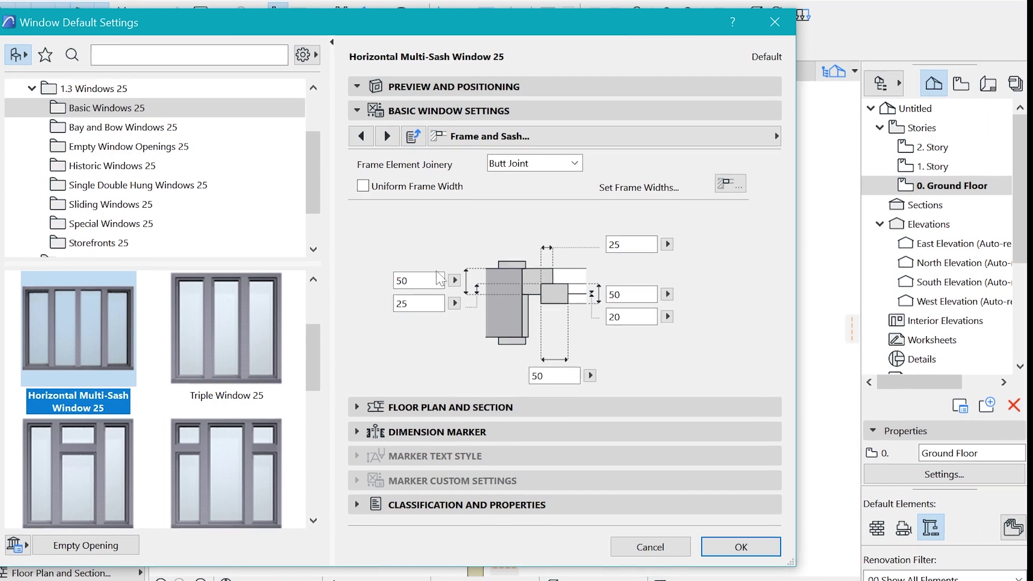
left_click_drag(410, 281, 338, 280)
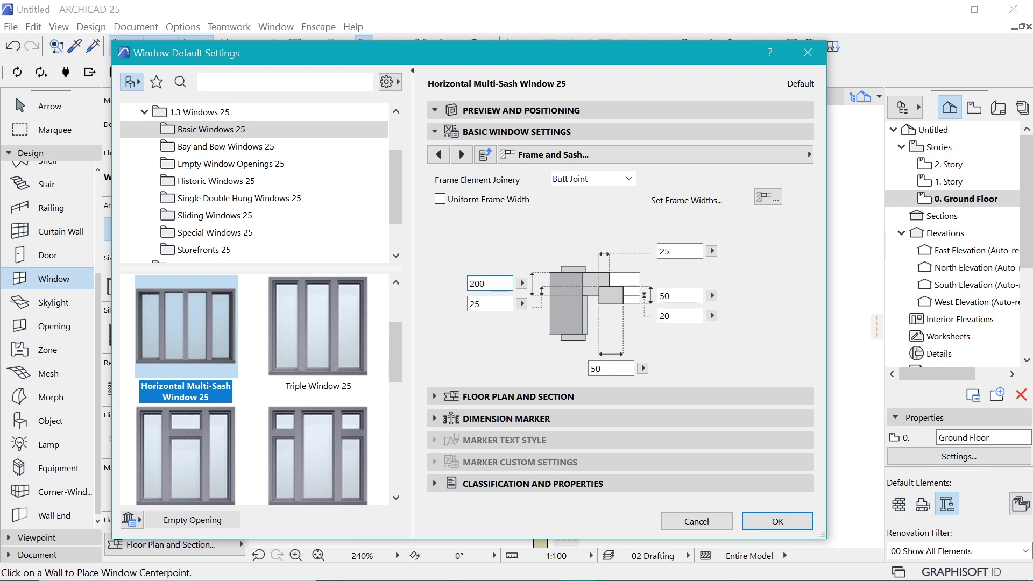
key("Return")
Step: Make all the window's frame members uniform with a frame width of 150
left_click(687, 159)
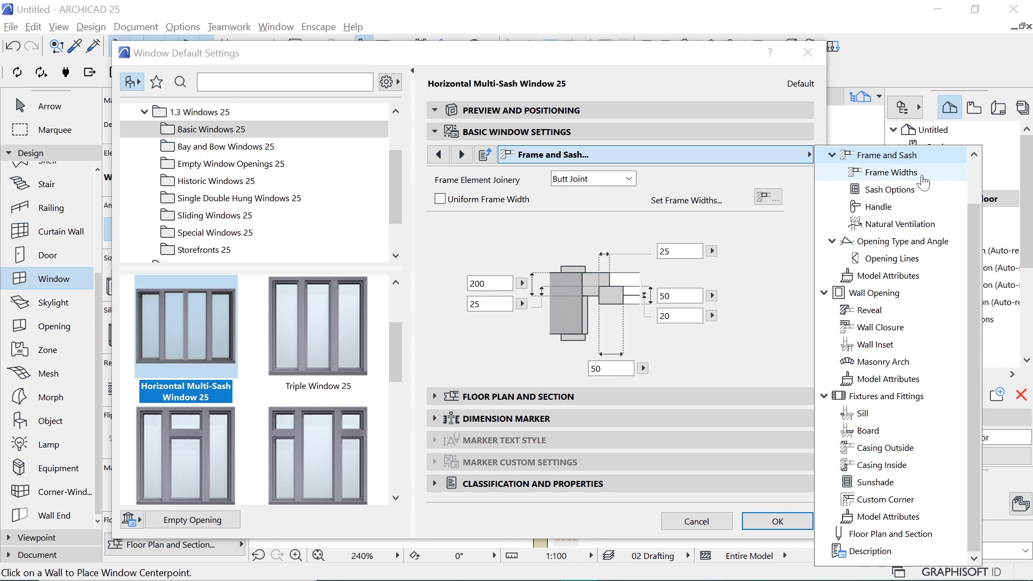
left_click(923, 178)
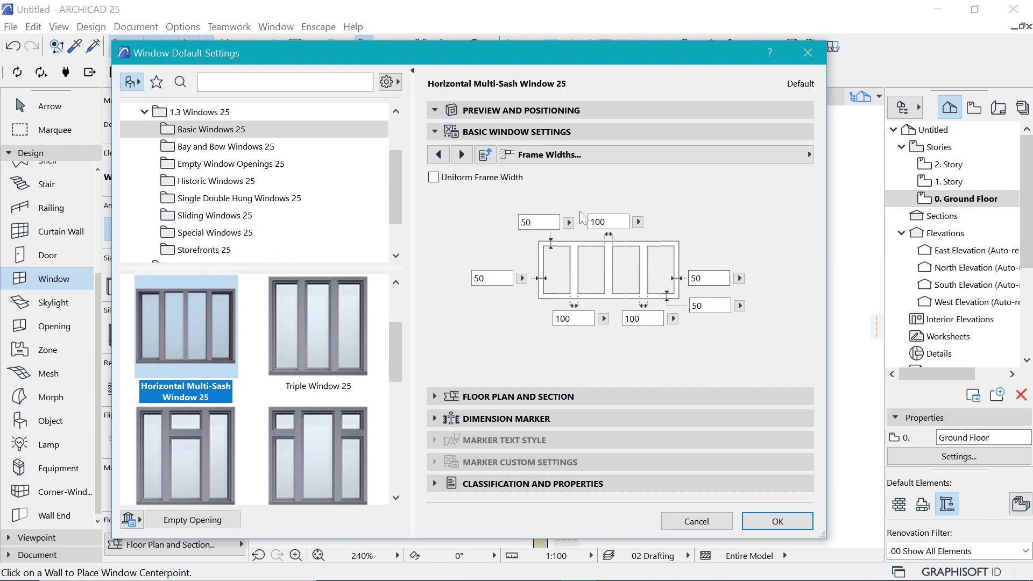
left_click(435, 178)
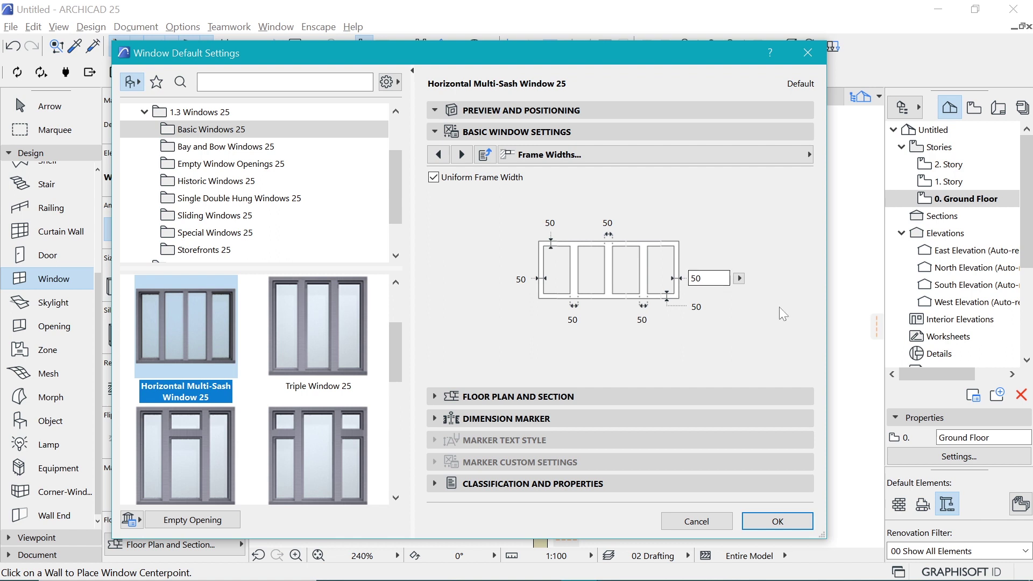
left_click_drag(712, 279, 690, 278)
type("150")
key("Tab")
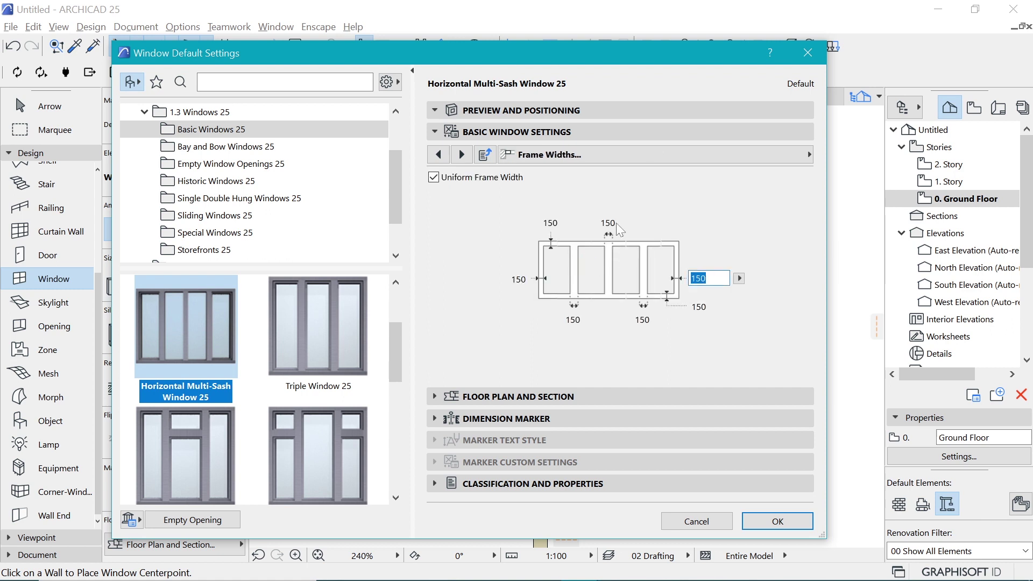
Step: In the sash options, change Sash 1 and Sash 2 of the window to Vent Sash
left_click(783, 158)
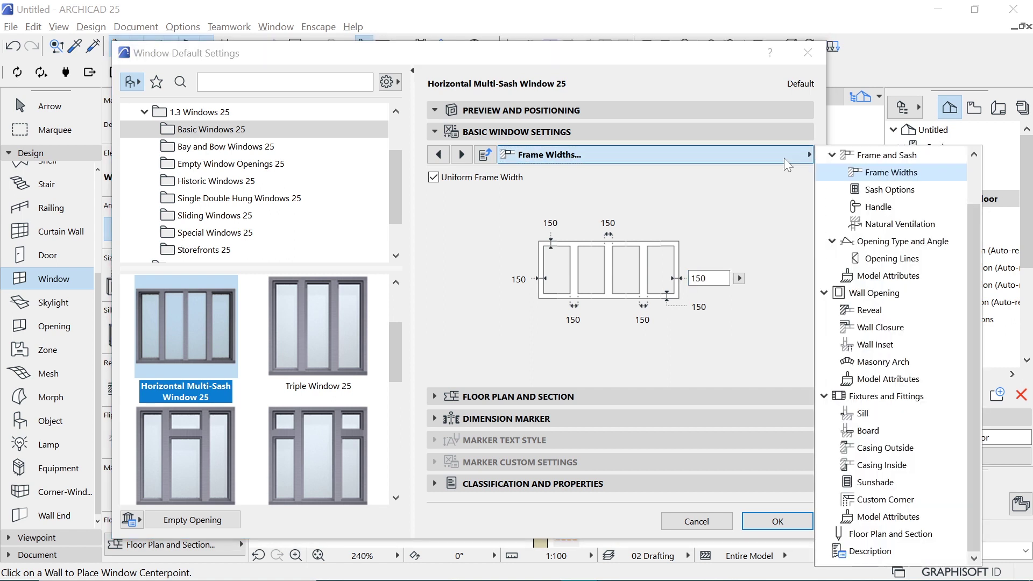
left_click(873, 193)
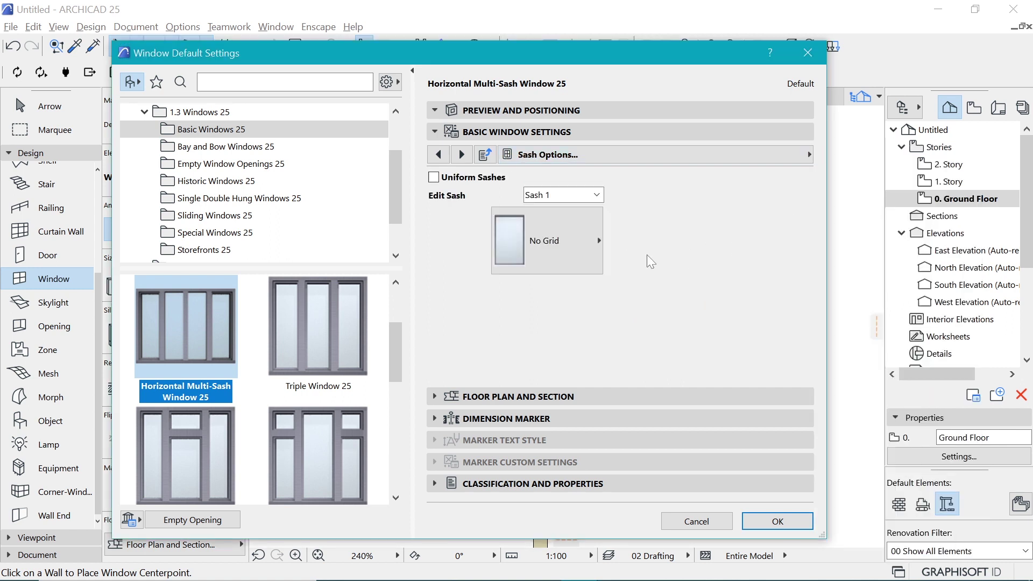
left_click(564, 241)
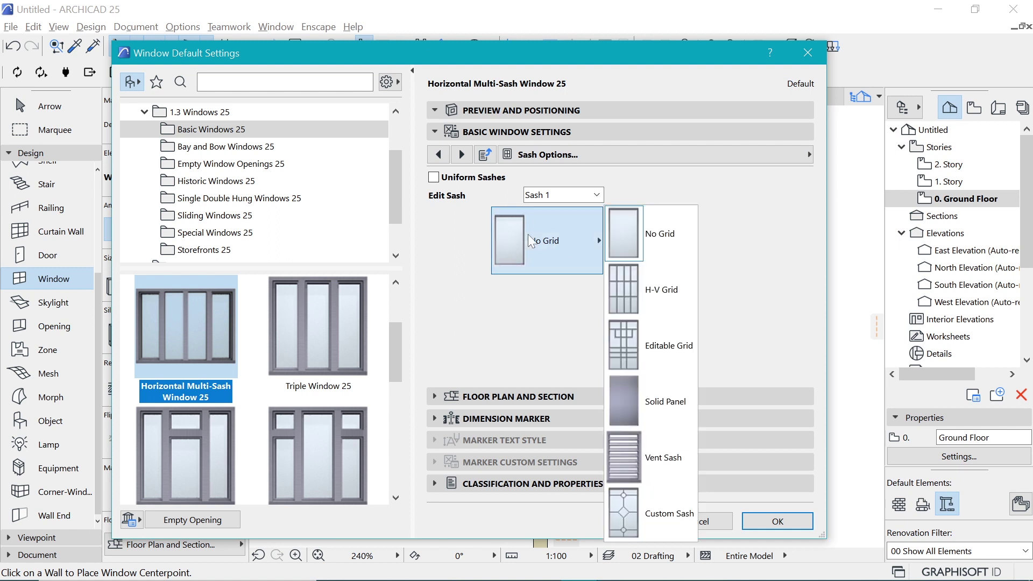
left_click(660, 468)
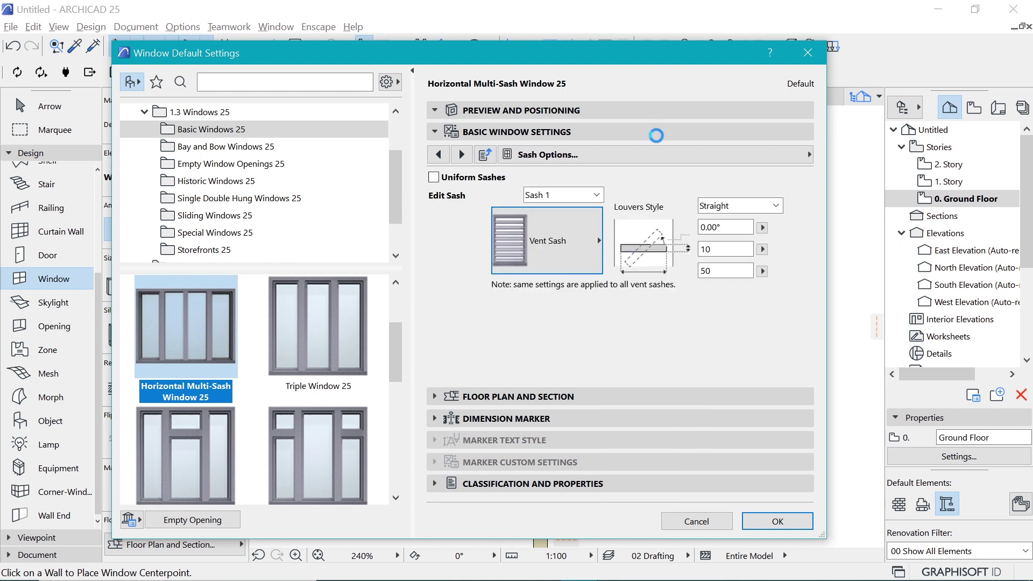
left_click(597, 195)
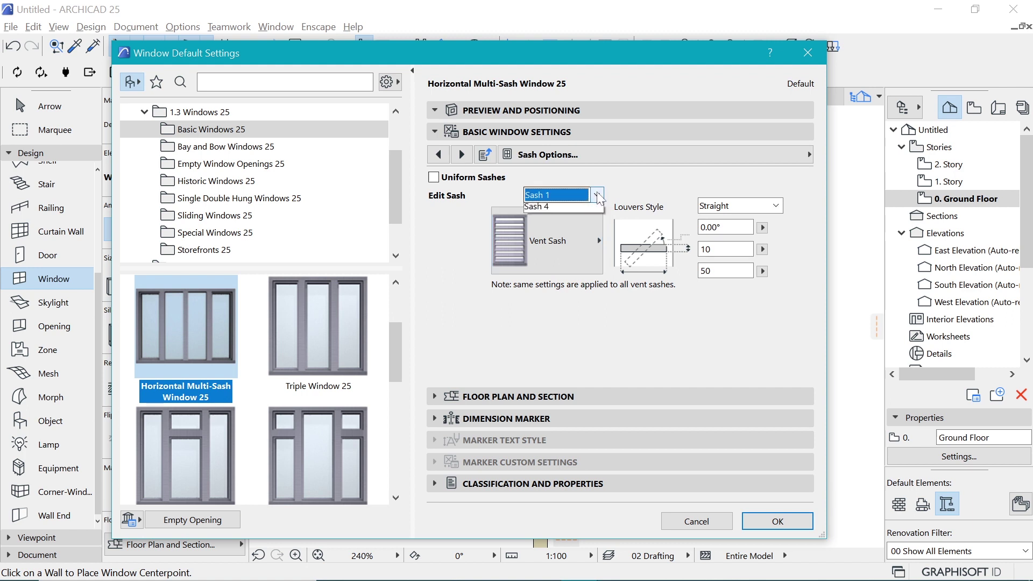
left_click(575, 222)
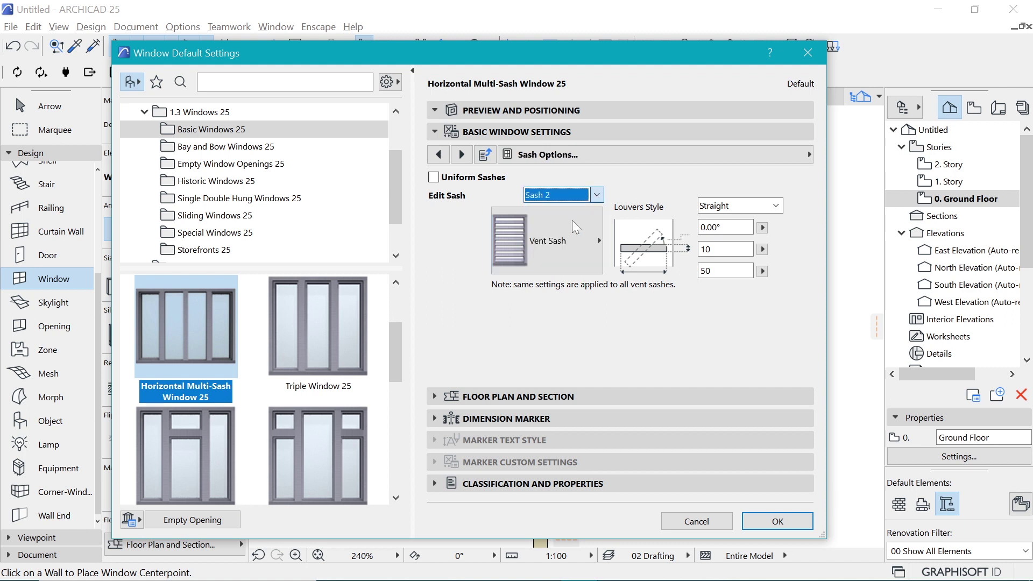
left_click(571, 222)
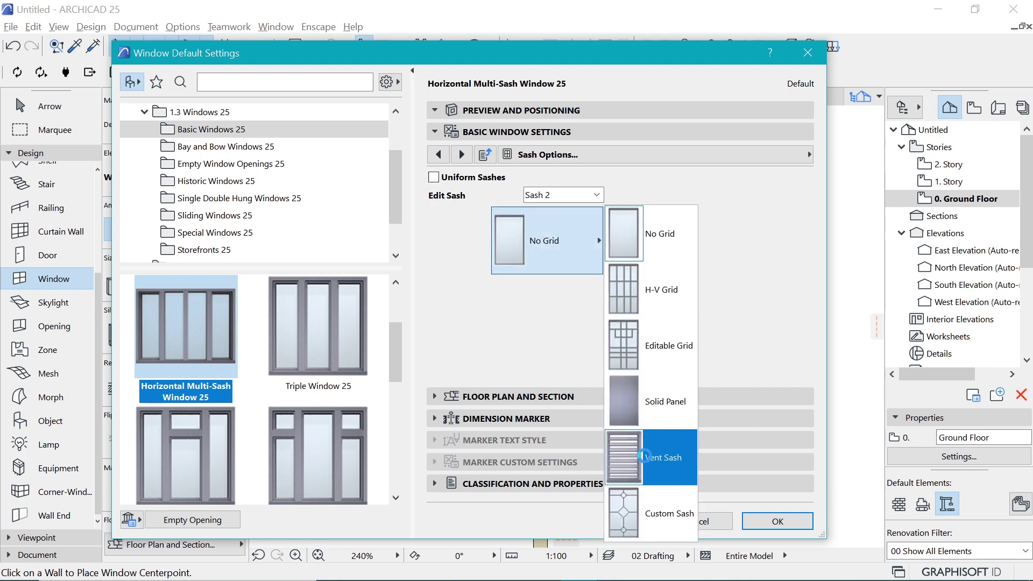
left_click(651, 457)
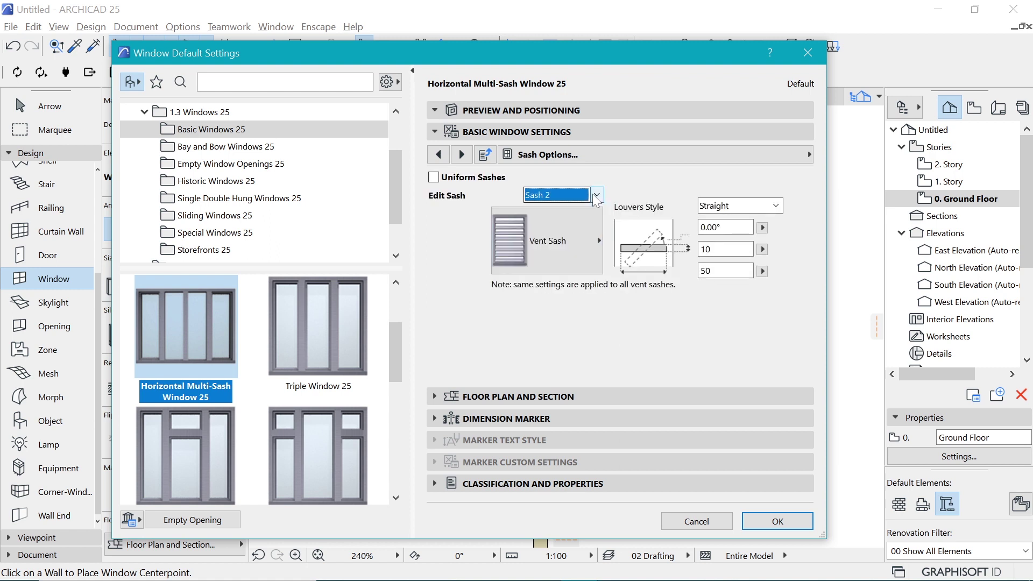
Step: Change Sash 3 and Sash 4 of the window to Vent Sash
left_click(570, 195)
left_click(574, 234)
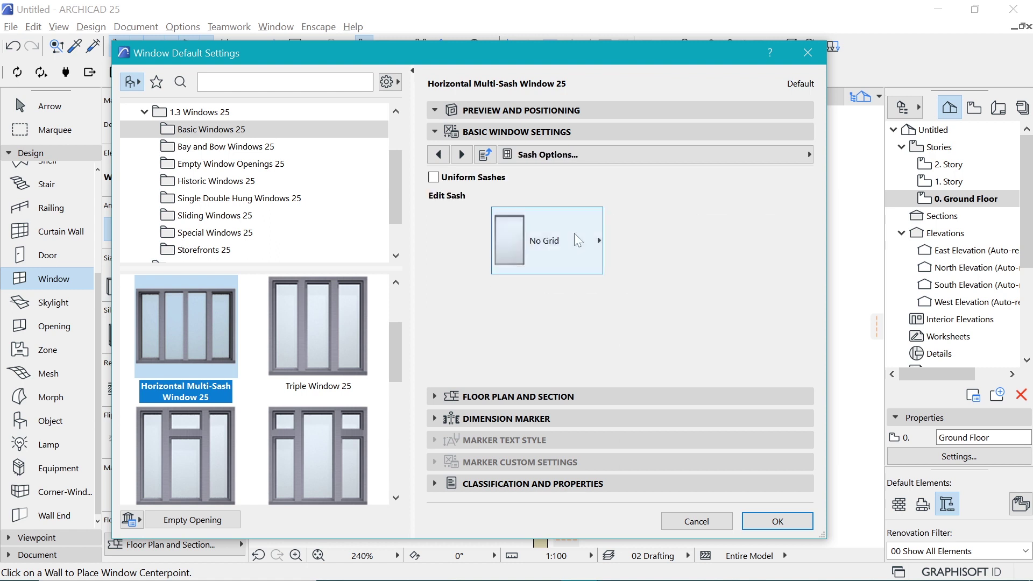
left_click(574, 234)
left_click(650, 457)
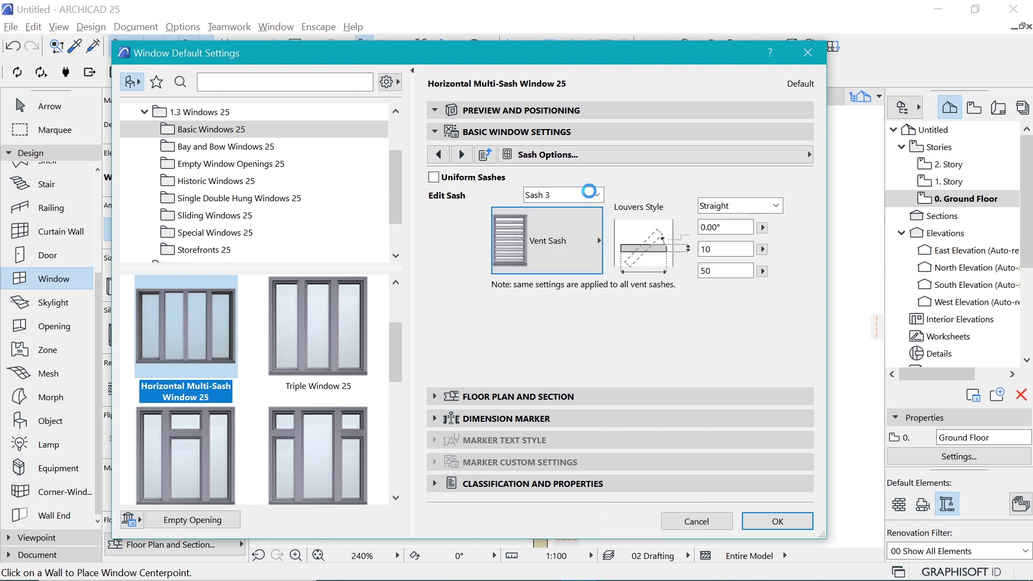
left_click(569, 196)
left_click(573, 250)
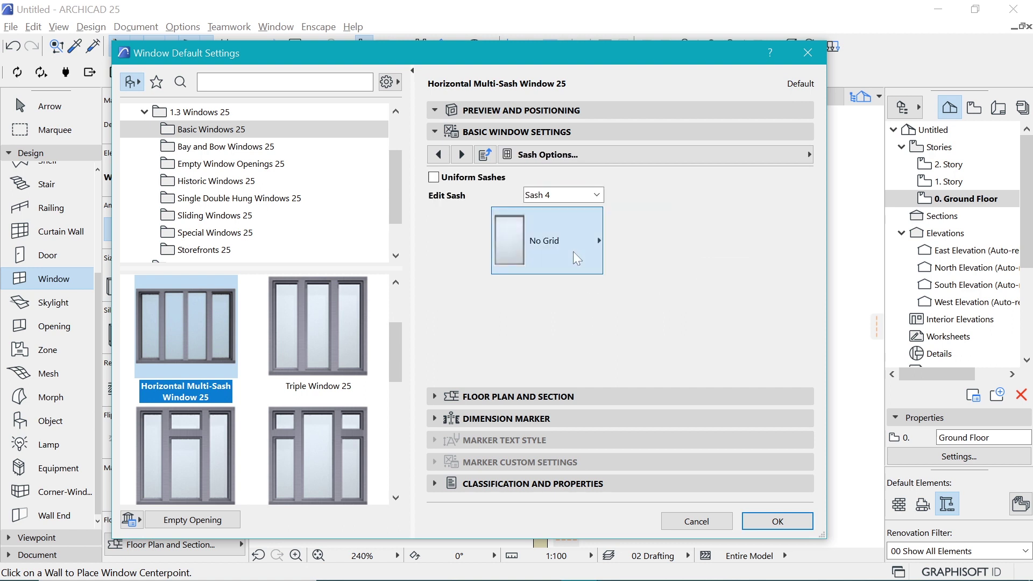
left_click(573, 251)
left_click(632, 457)
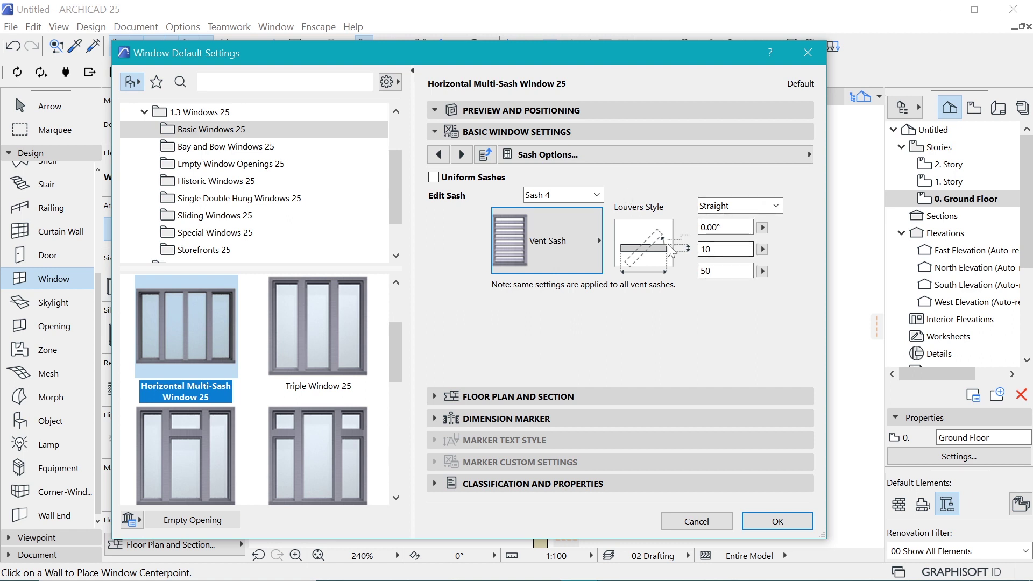
Step: Set the vent sash louvres' angle to 45° and their thickness to 50
key("shift+Tab")
left_click_drag(730, 228, 629, 215)
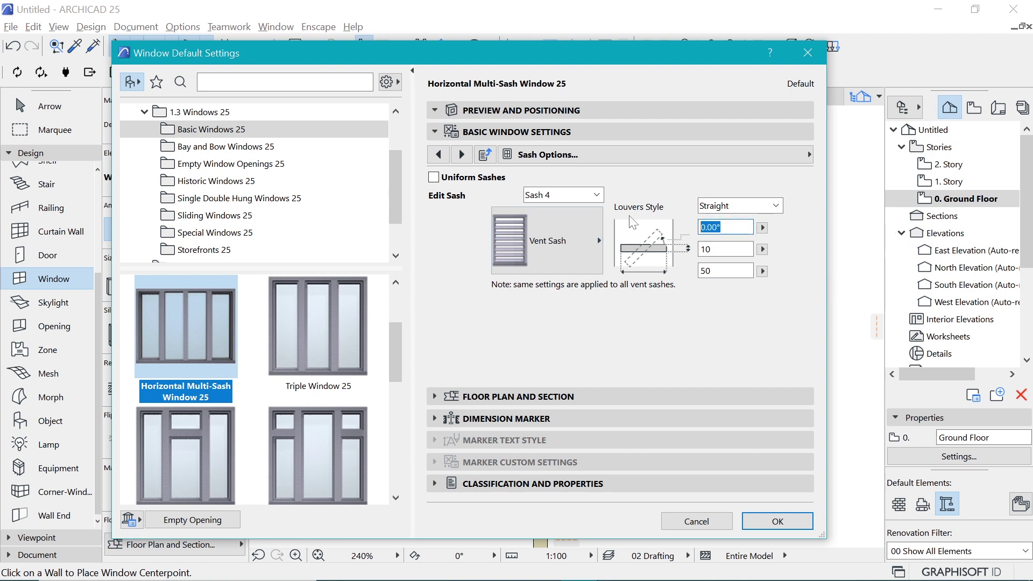
type("45")
key("Return")
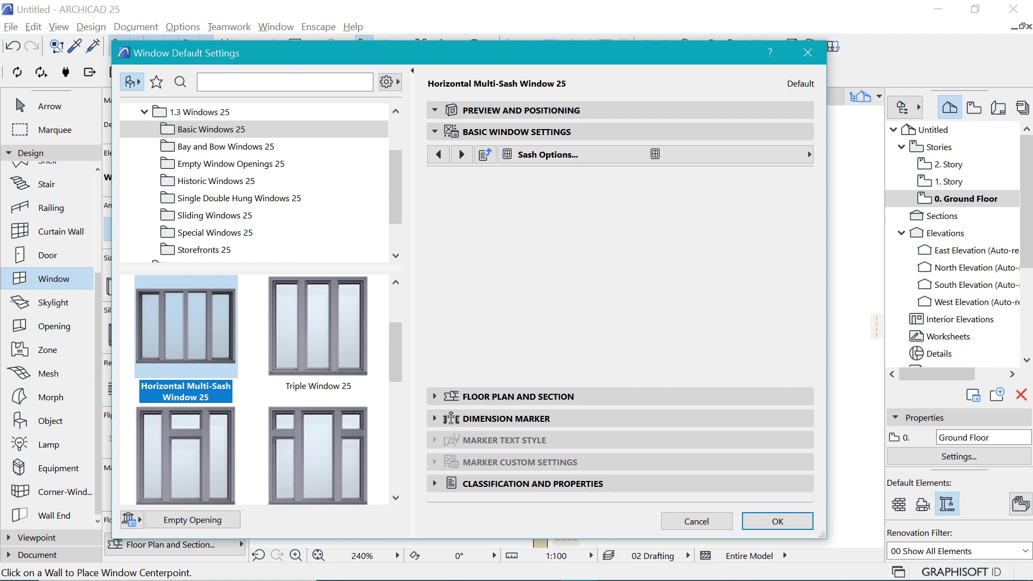
key("Tab")
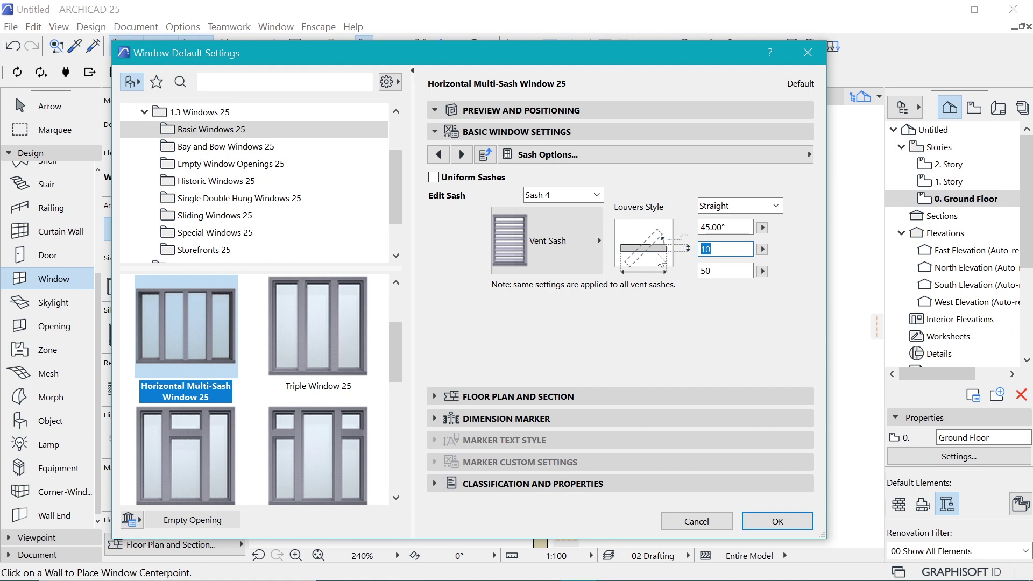
type("50")
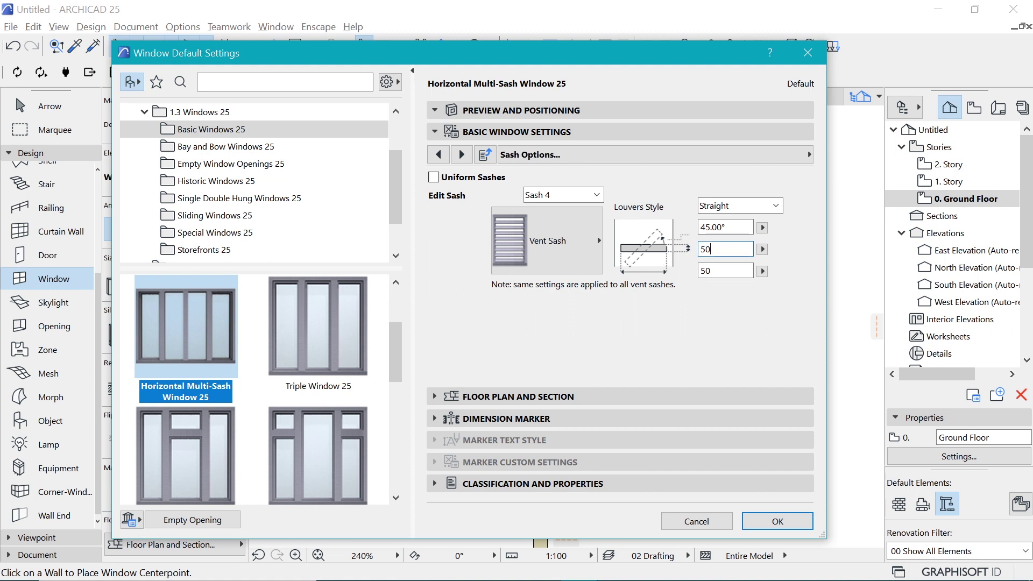
left_click(662, 261)
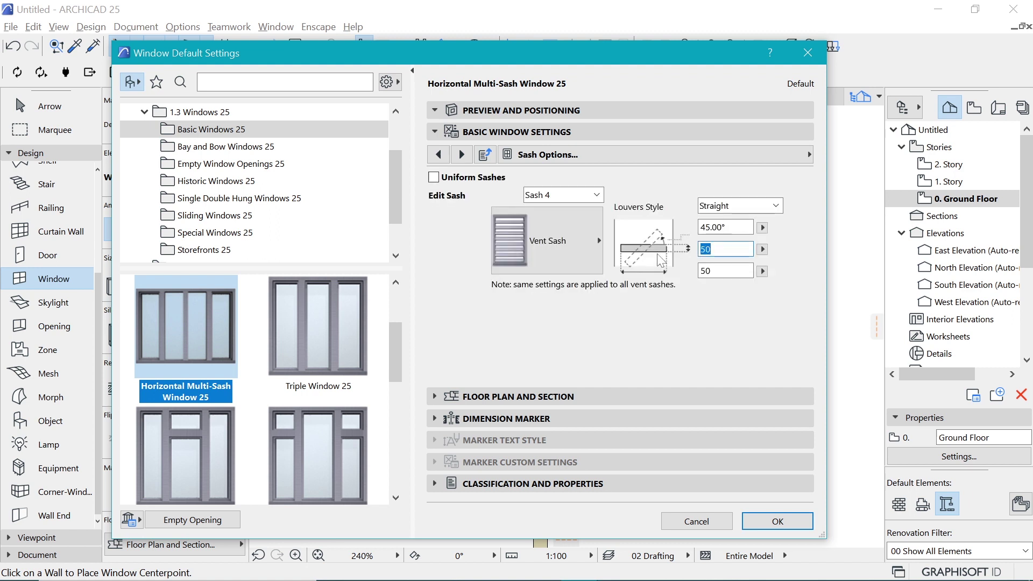
Step: Set the vent sash louvres' width to 150 and accept the default window settings
key("Tab")
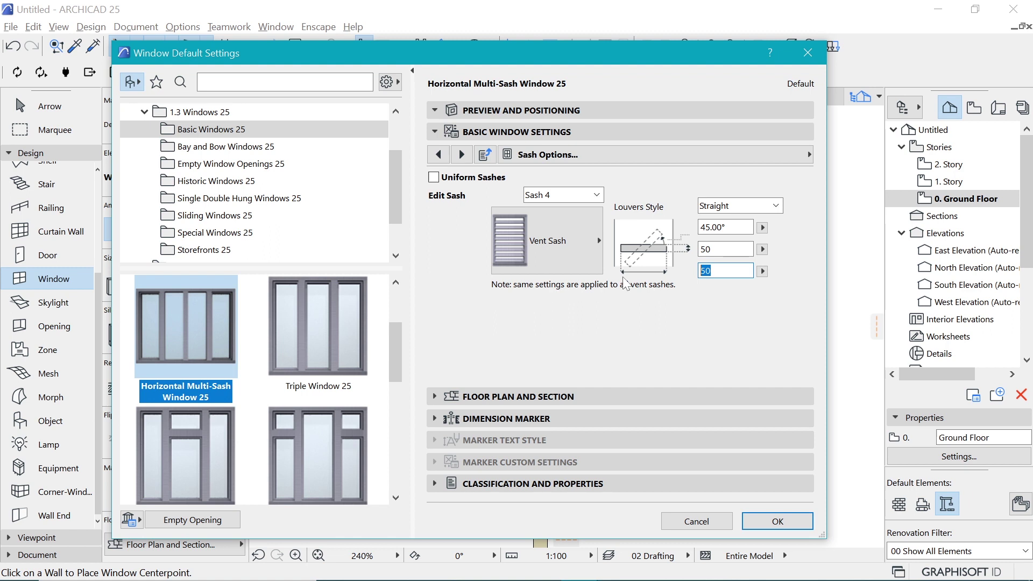
type("1")
key("Return")
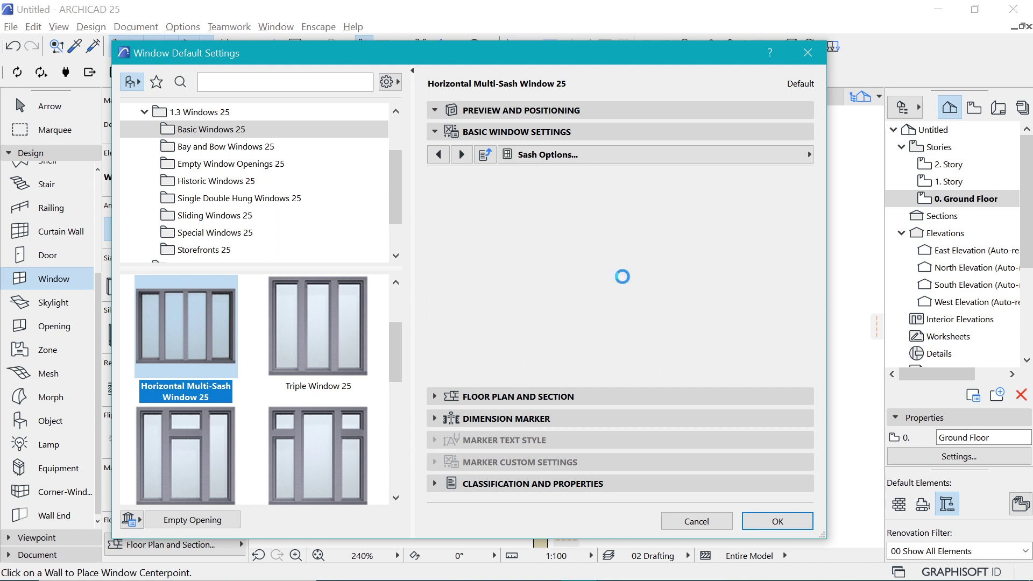
left_click(757, 157)
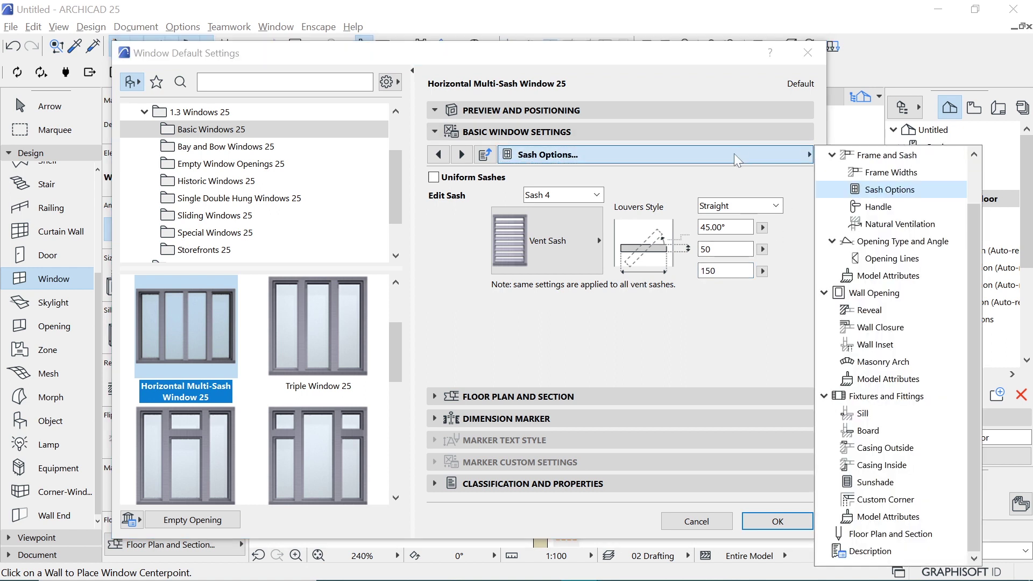
left_click(738, 155)
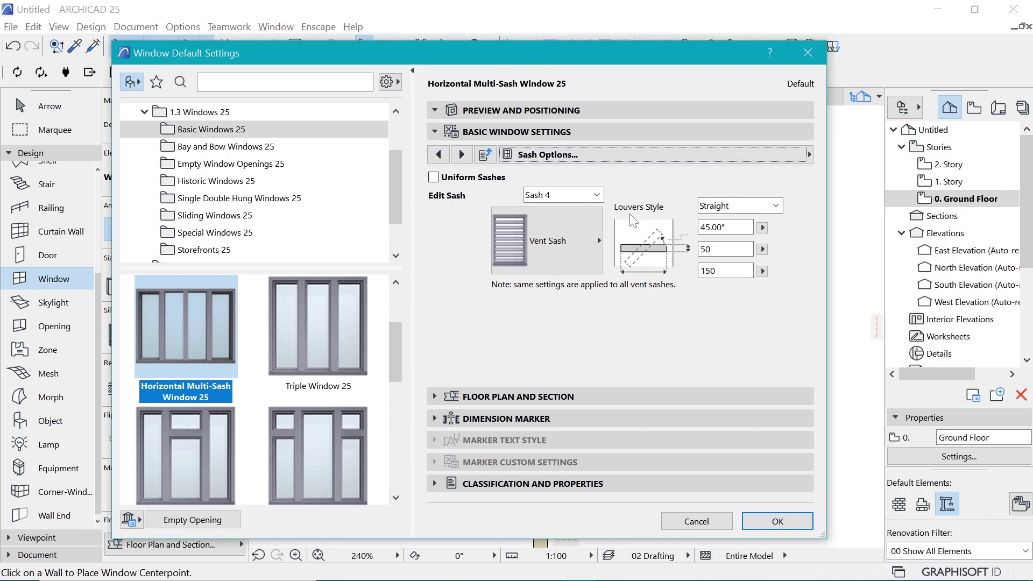
left_click(772, 522)
Step: Place the louvre window in the vertical wall on the ground floor plan, with its opening direction towards the wall's left side
left_click(531, 376)
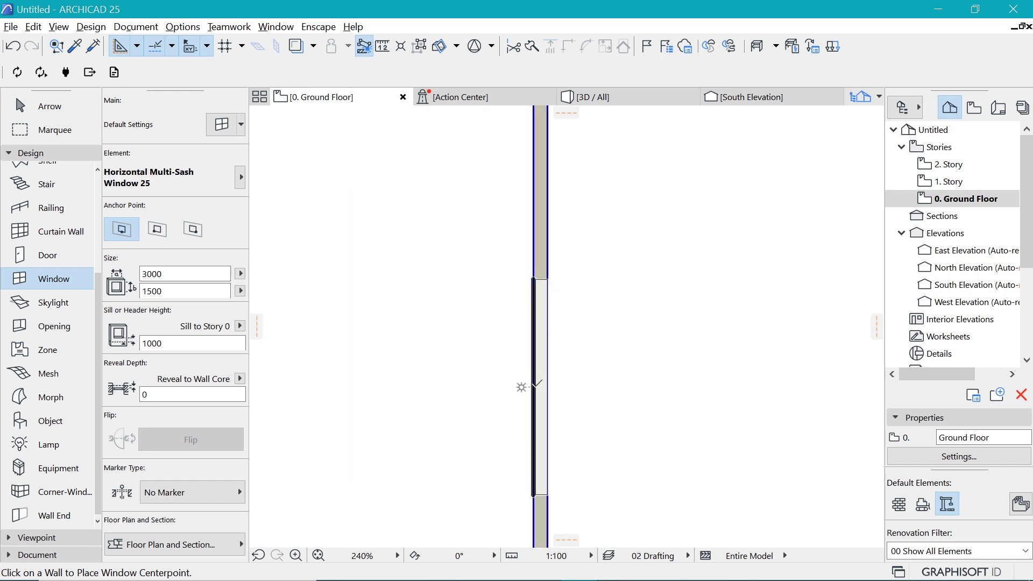
left_click(534, 387)
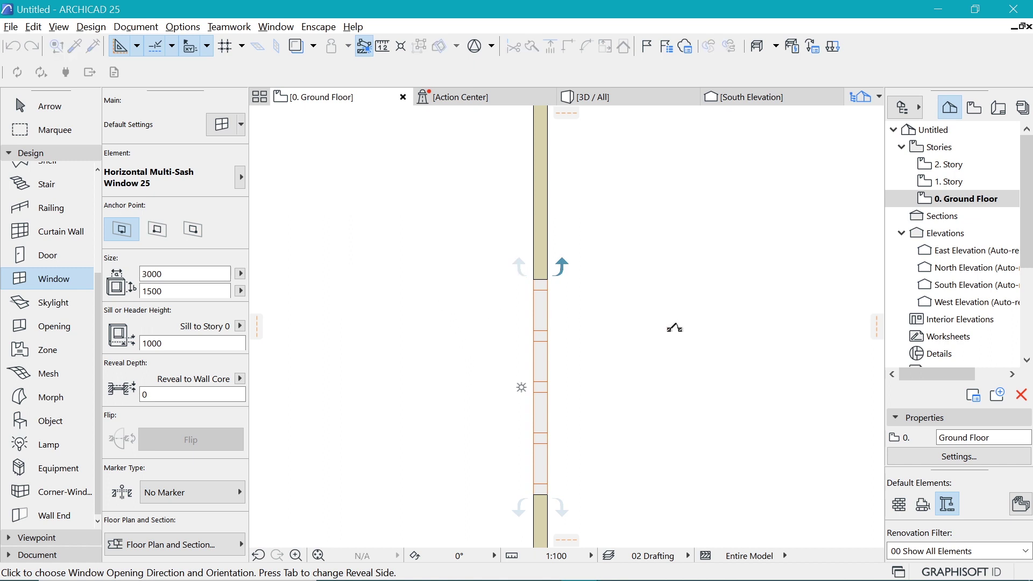
left_click(462, 344)
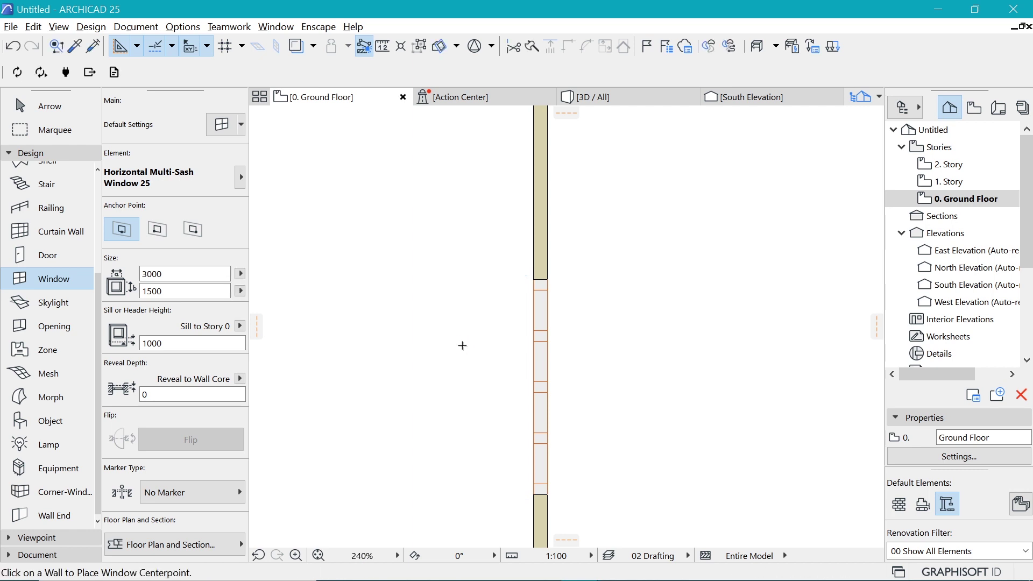
Step: Examine the placed louvre window and its slats in the 3D view from several angles on both sides of the wall
left_click(592, 97)
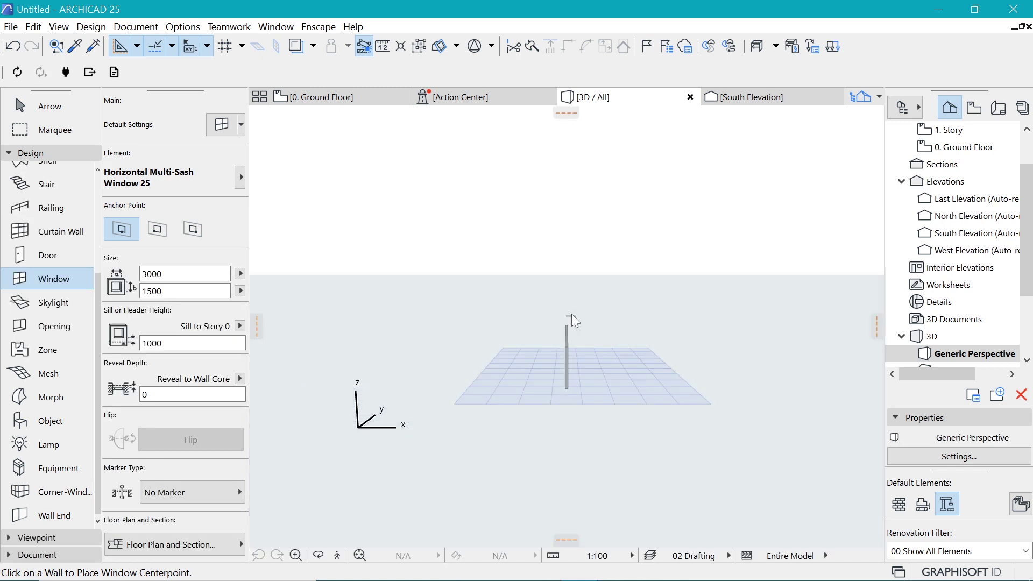
middle_click_drag(575, 322, 757, 360, "shift")
scroll(652, 354, "up", 6)
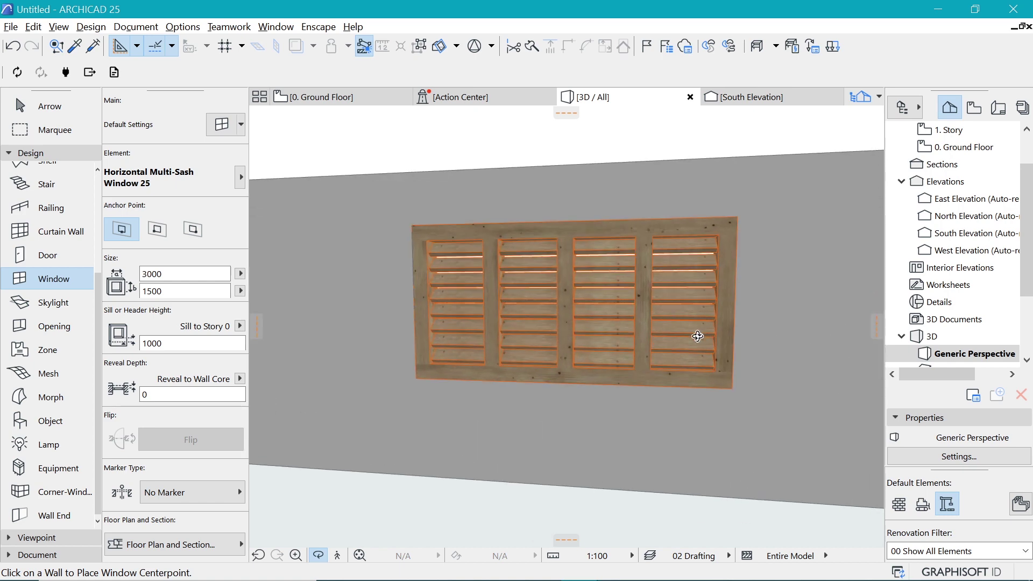
middle_click_drag(698, 336, 571, 336, "shift")
scroll(572, 337, "up", 5)
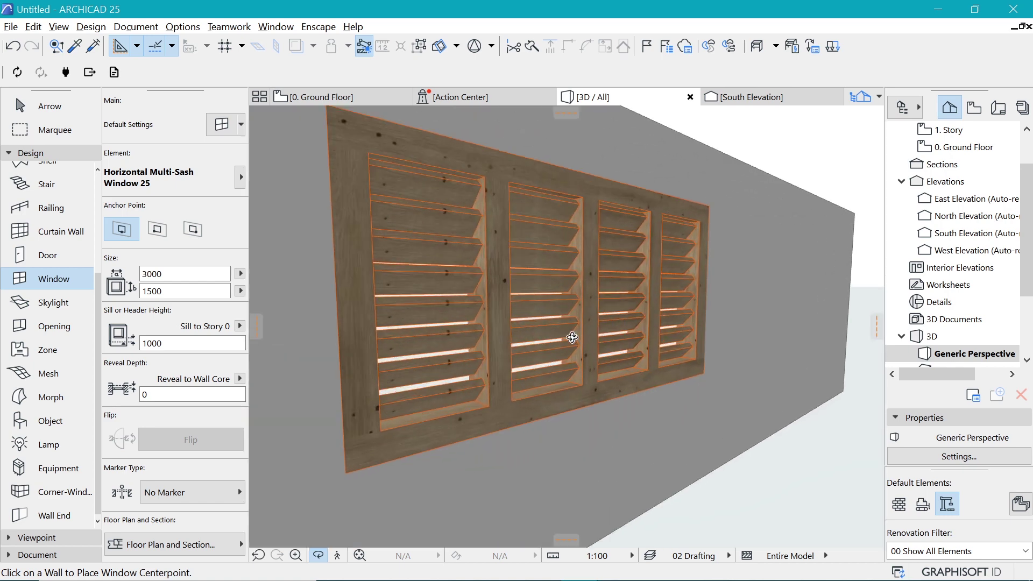
middle_click_drag(457, 334, 822, 344, "shift")
scroll(413, 325, "down", 3)
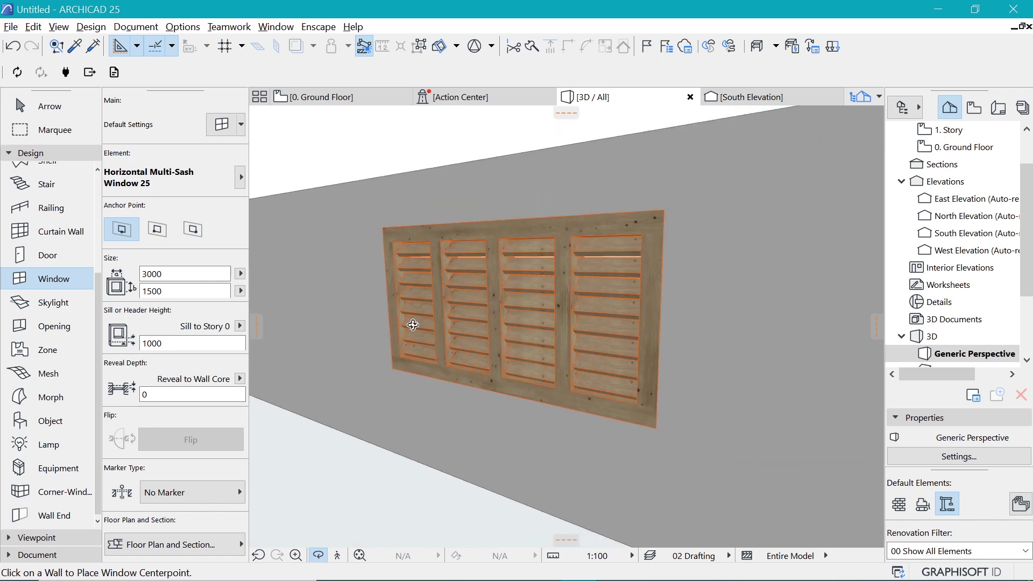
scroll(497, 130, "up", 3)
scroll(517, 163, "down", 4)
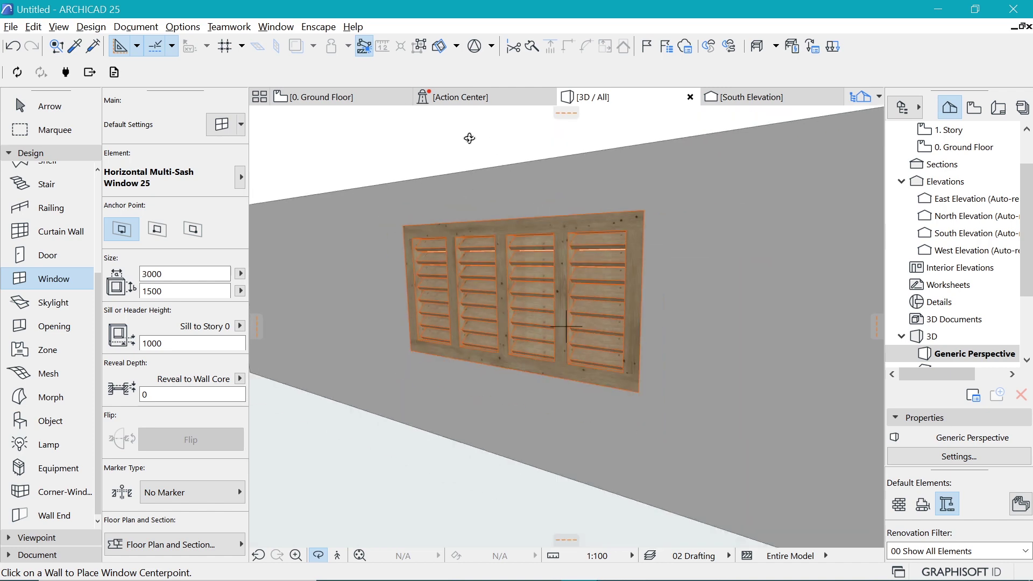
Step: Move the sun in the 3D perspective settings to a custom azimuth of about 197.67° to light the window's face
right_click(467, 140)
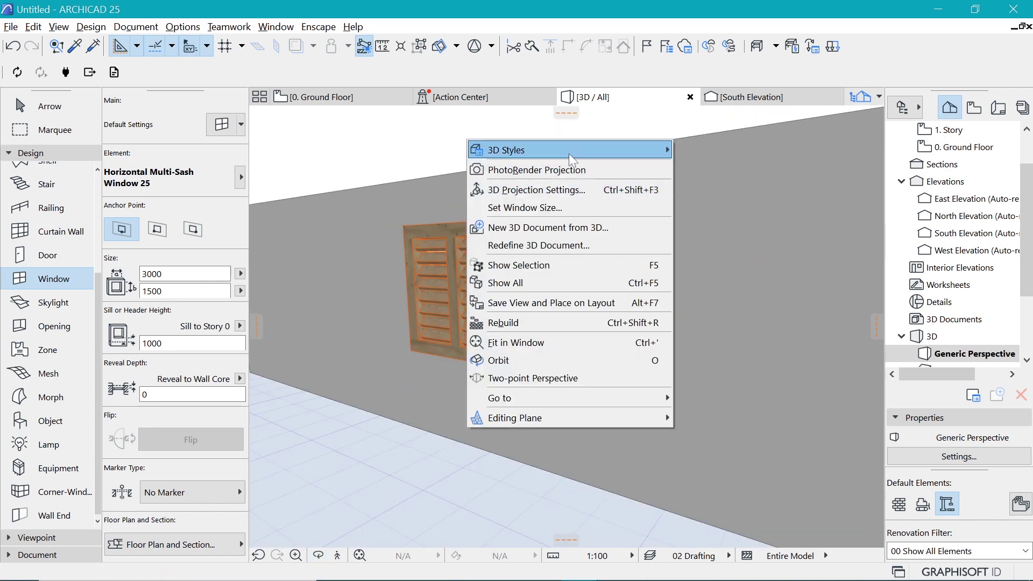
left_click(548, 193)
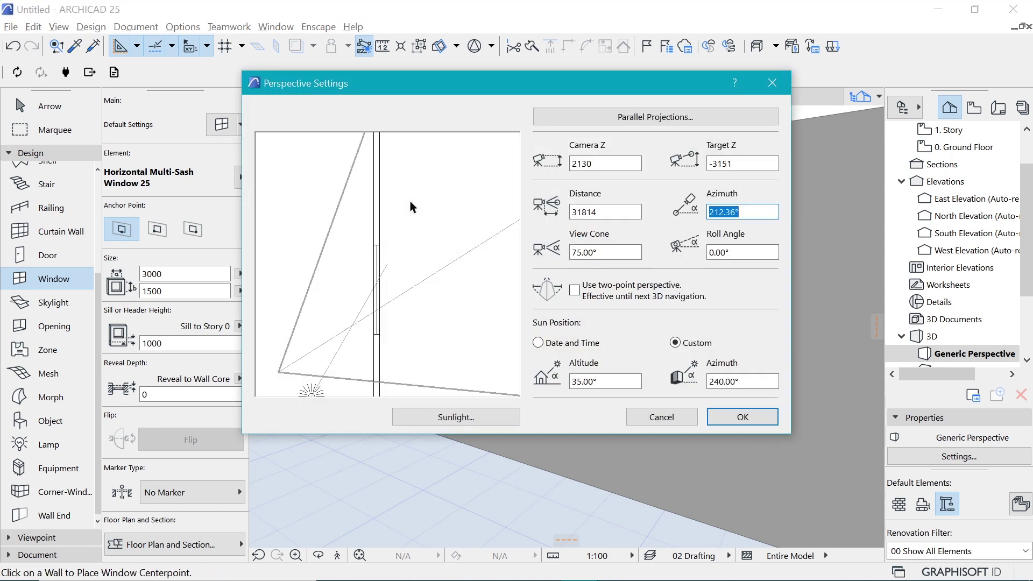
left_click_drag(309, 399, 262, 306)
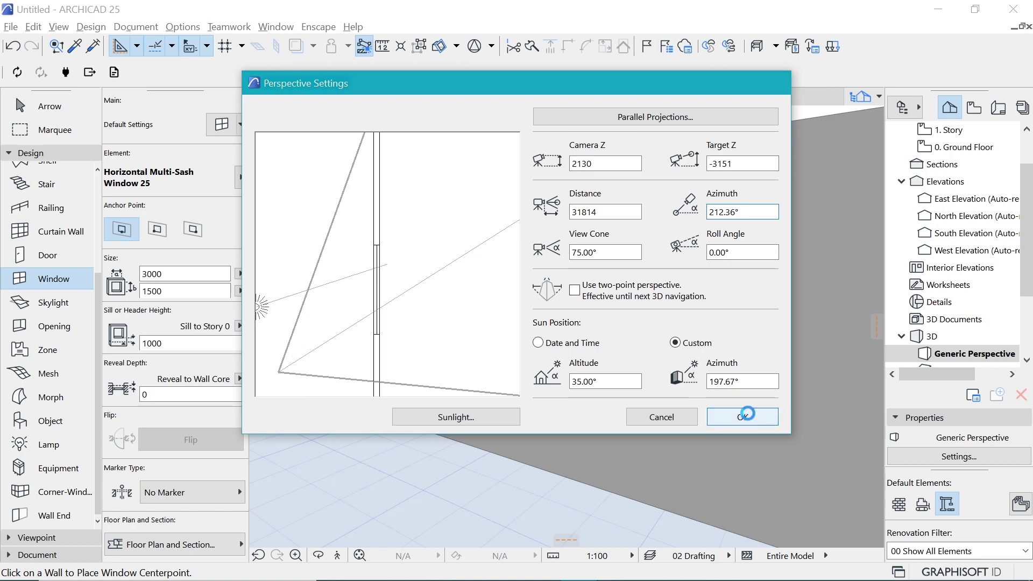
left_click(744, 416)
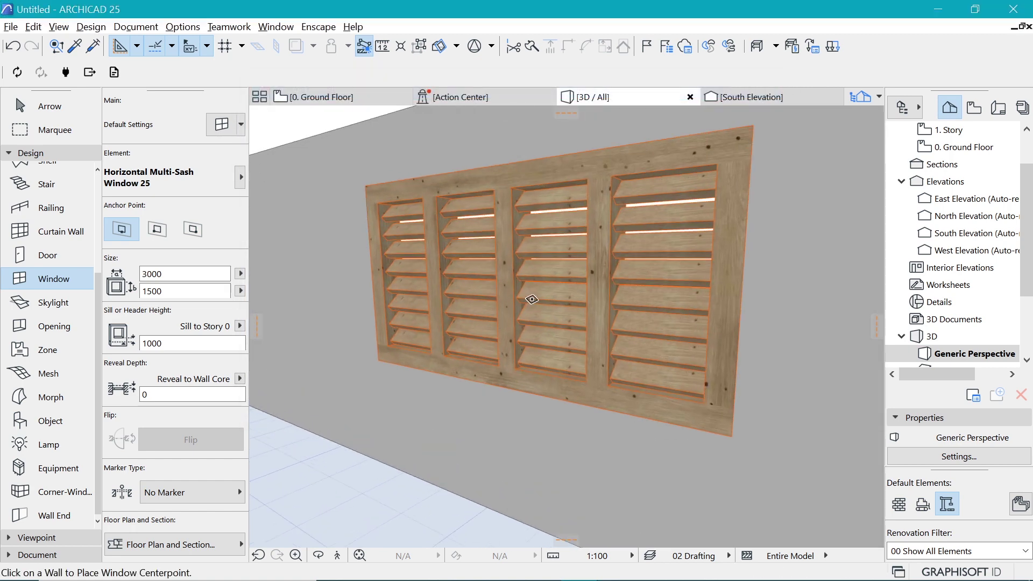
Step: Examine the lit window's angled louvres and frame up close in 3D
scroll(624, 258, "up", 2)
middle_click_drag(641, 280, 615, 249, "shift")
scroll(627, 281, "up", 3)
middle_click_drag(621, 286, 544, 296, "shift")
scroll(543, 296, "down", 5)
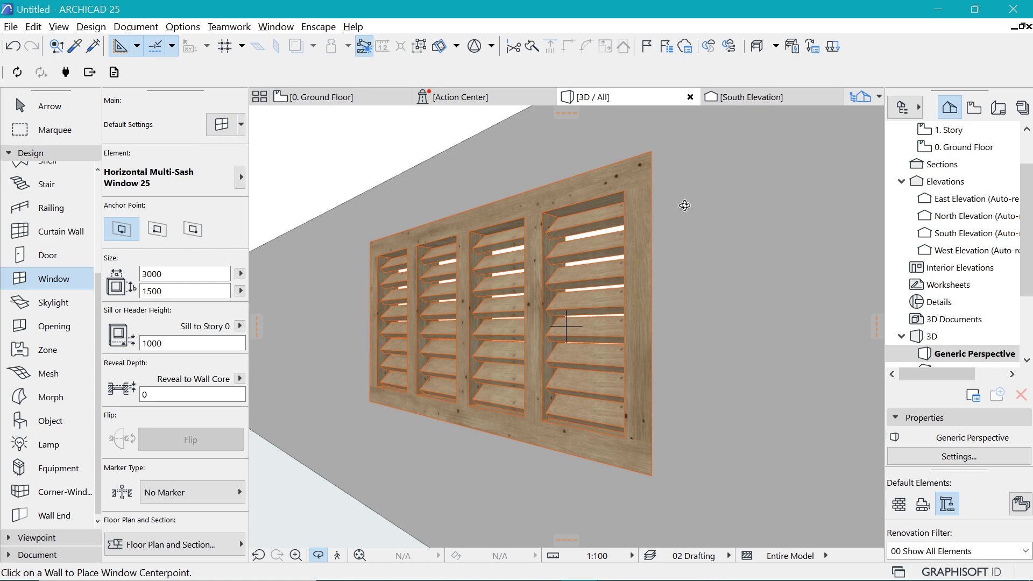
scroll(484, 283, "up", 1)
scroll(490, 251, "up", 1)
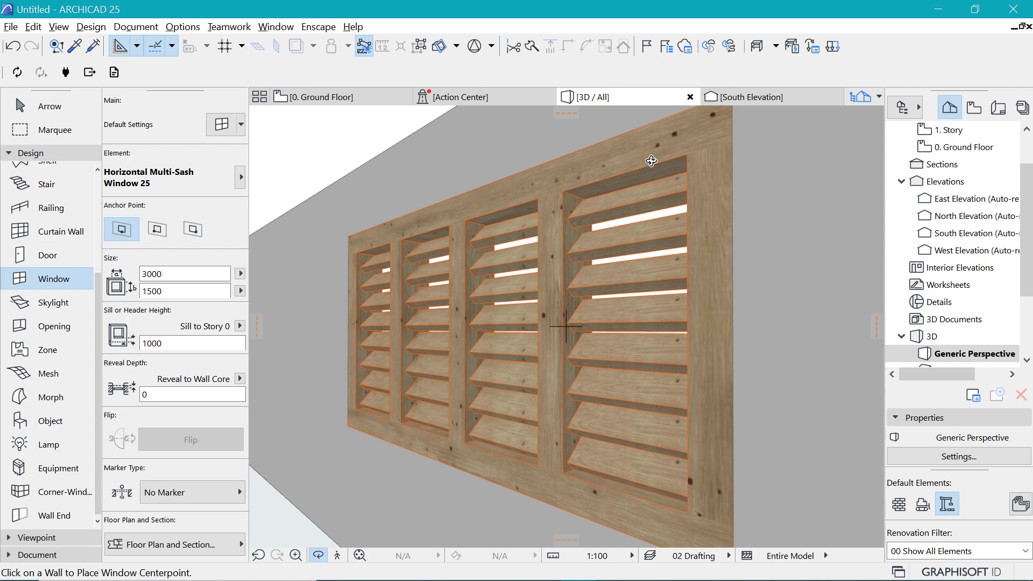
Step: Open the placed louvre window's model attributes and enable uniform surfaces for its frame and sashes
key("Escape")
key("o")
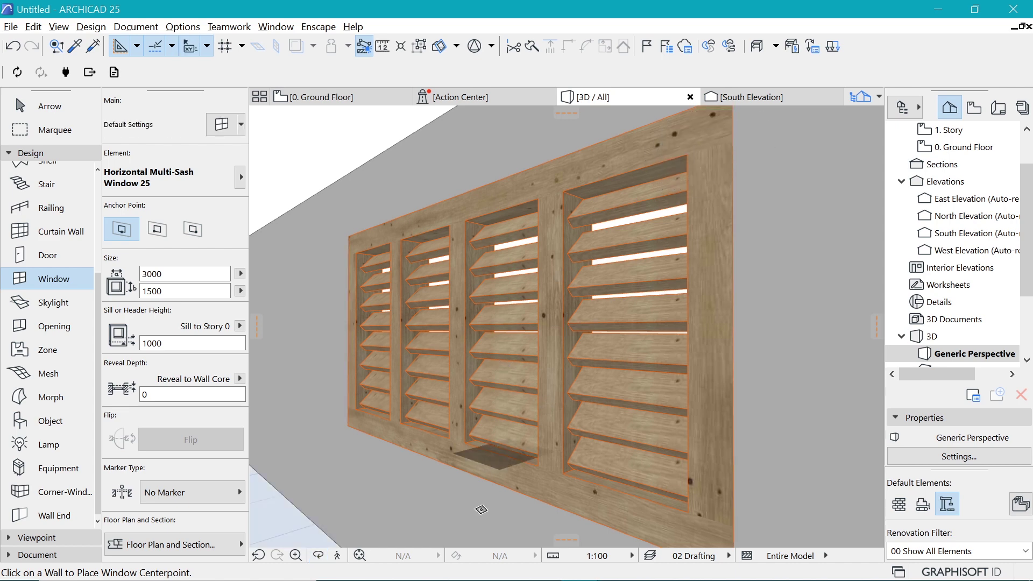
scroll(543, 377, "down", 1)
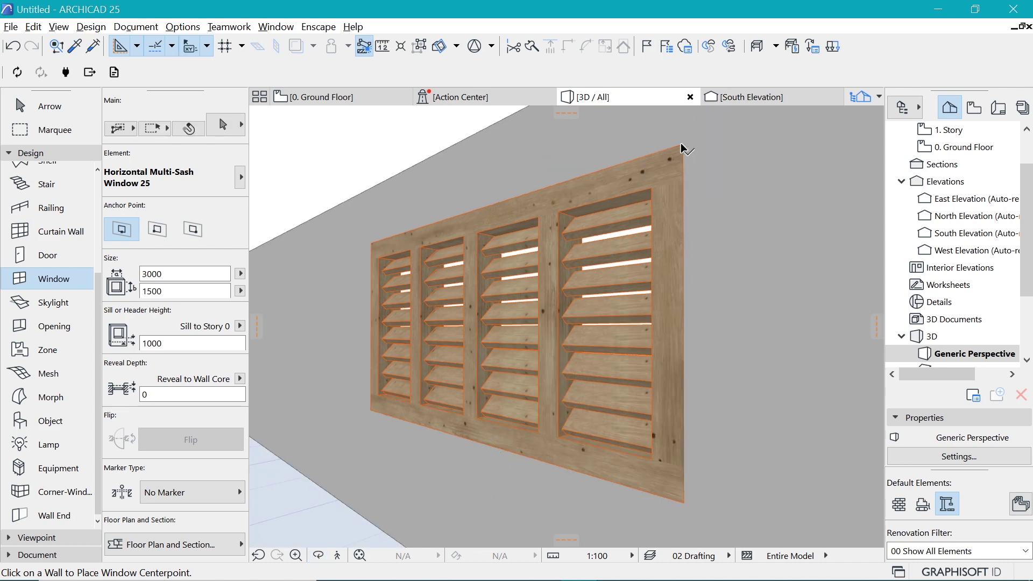
left_click(669, 170)
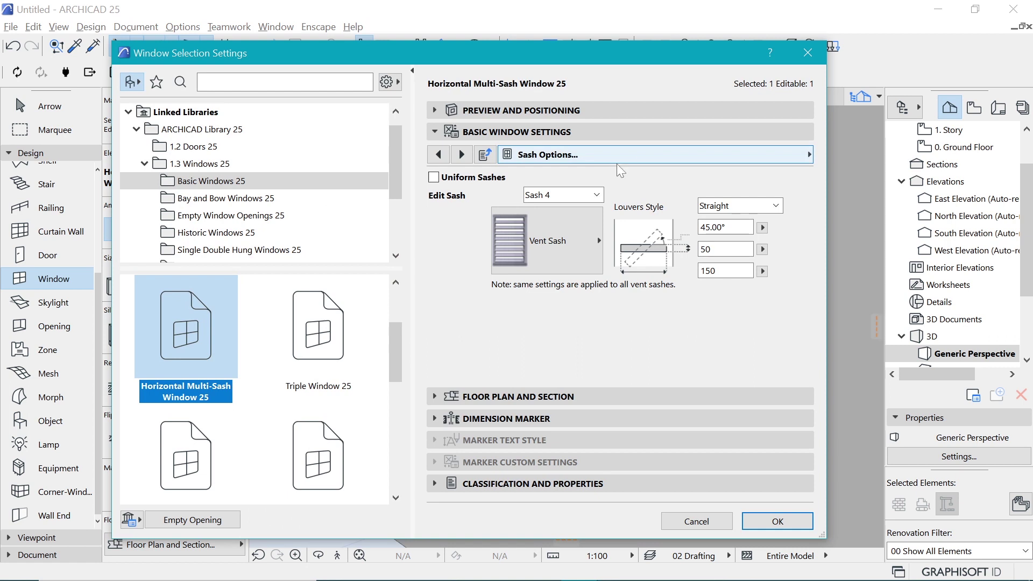
left_click(630, 155)
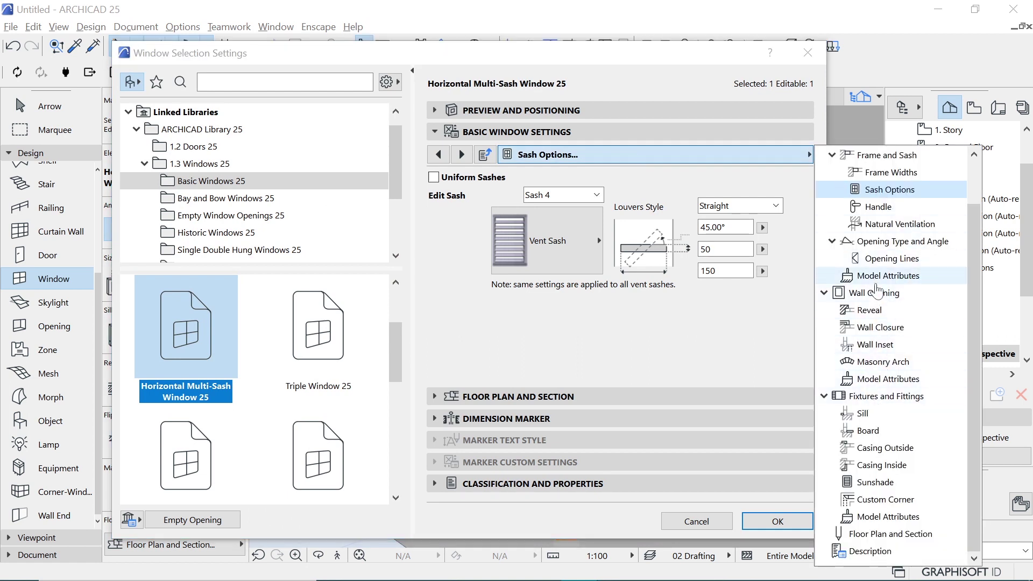
left_click(881, 280)
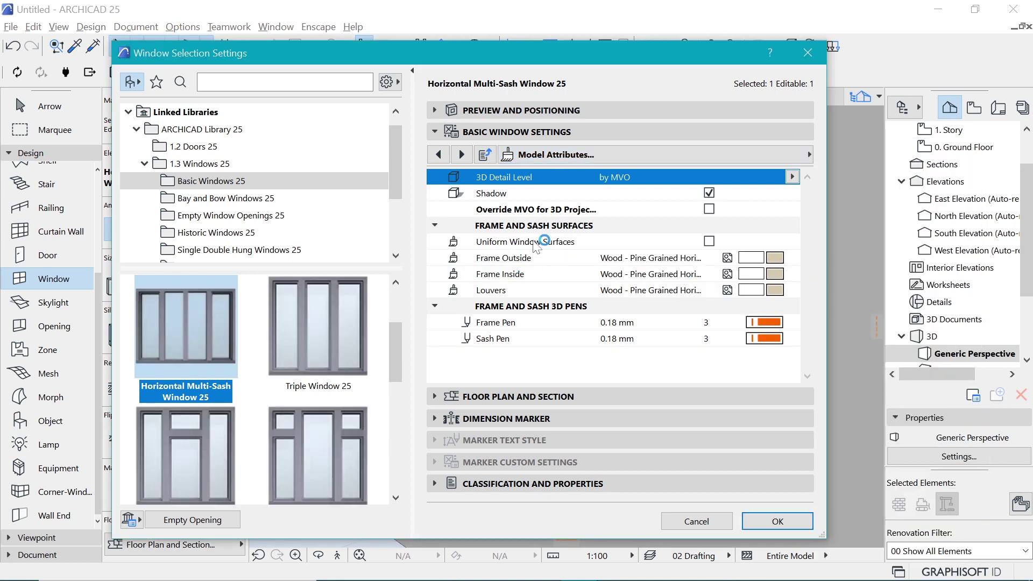
left_click(709, 241)
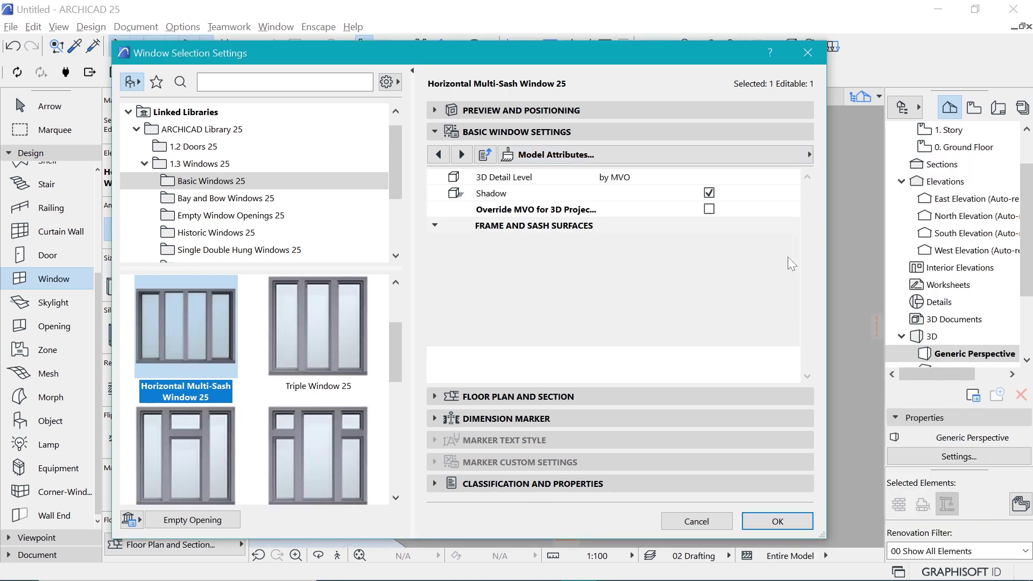
Step: Set the window's outside and inside frame surfaces to Concrete - 02
left_click(775, 258)
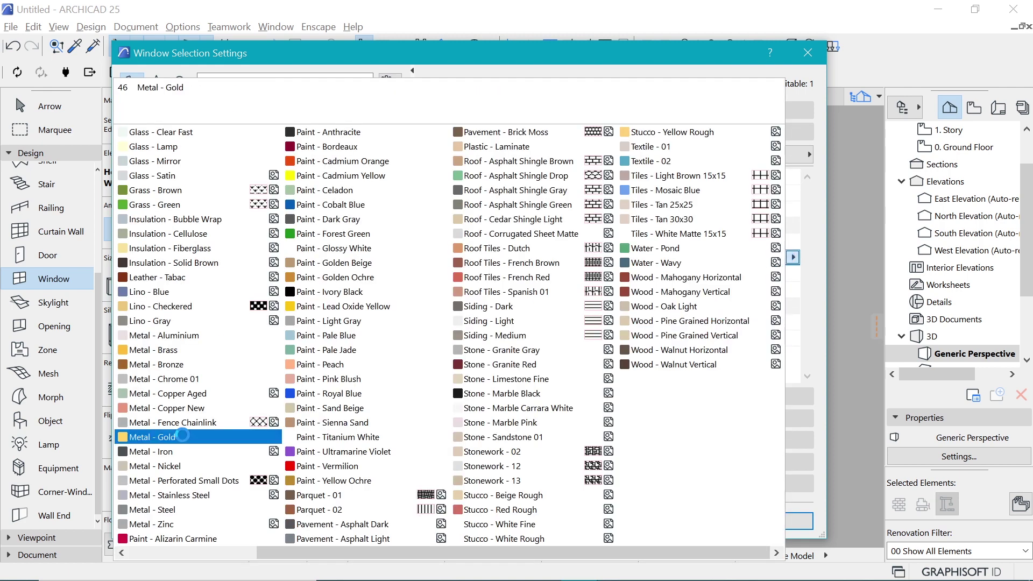
scroll(182, 435, "up", 2)
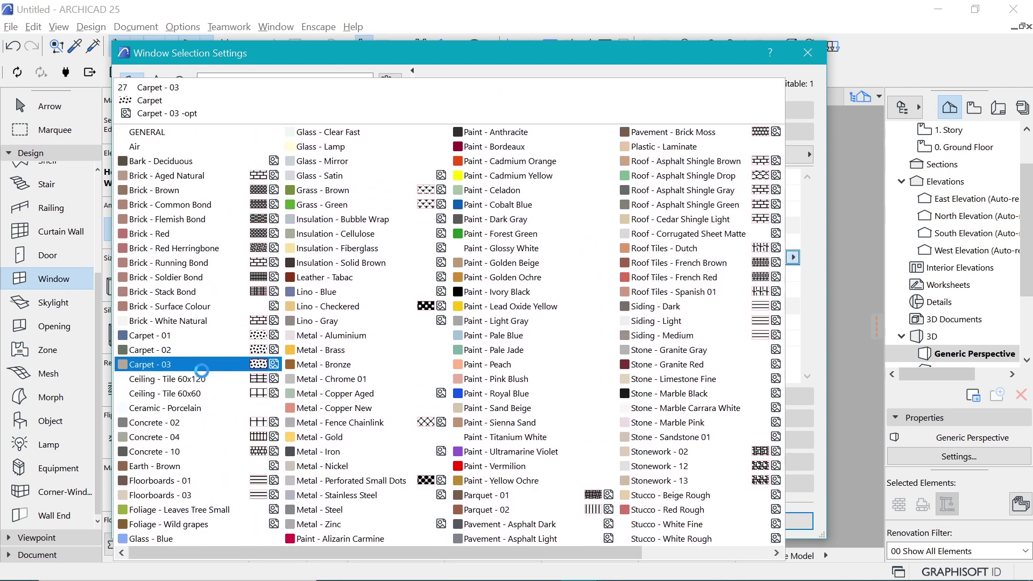
left_click(192, 423)
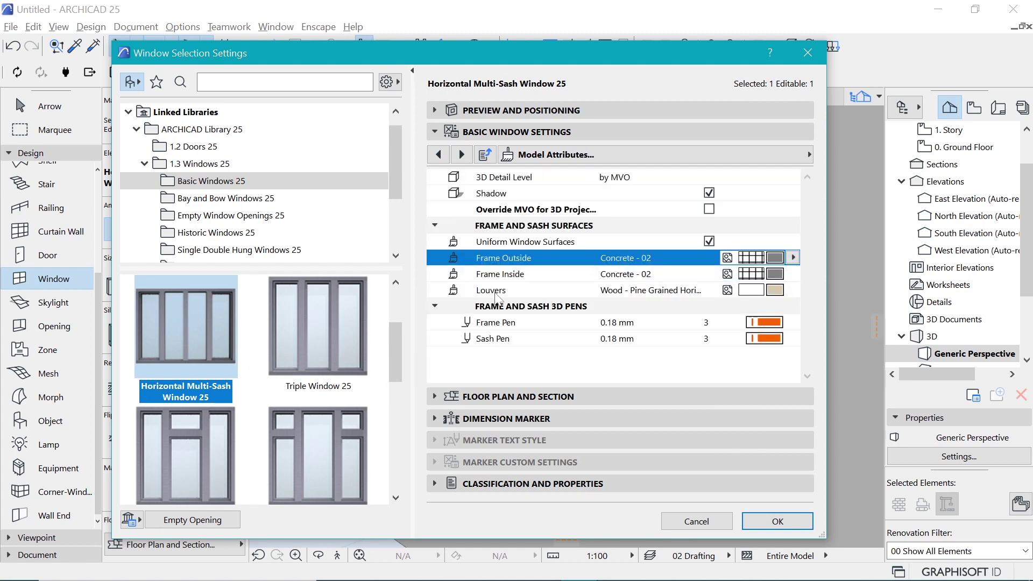
Step: Set the louvers' surface to Concrete - 02, apply the window settings and check the deselected window in 3D
left_click(773, 291)
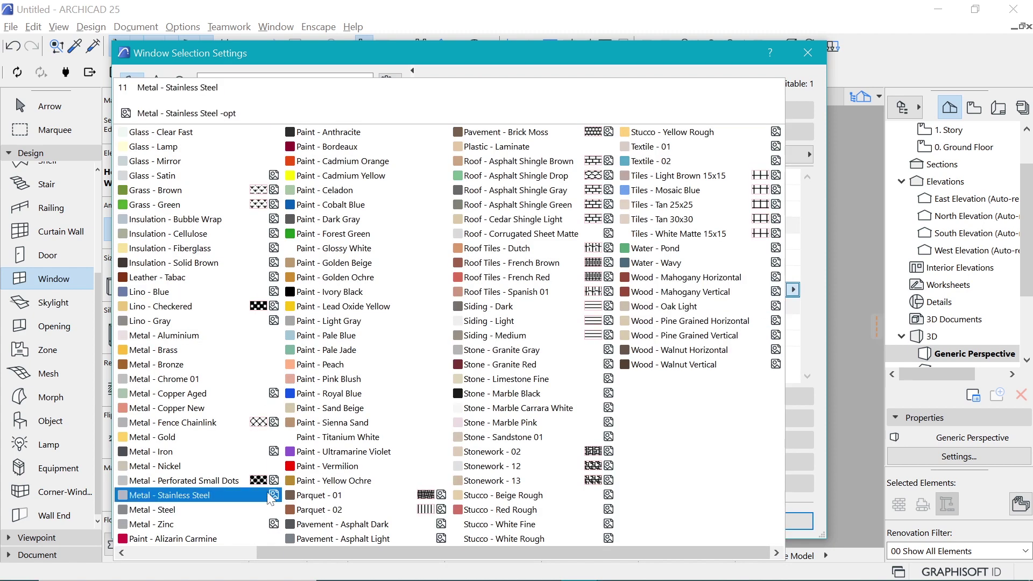
scroll(213, 506, "up", 1)
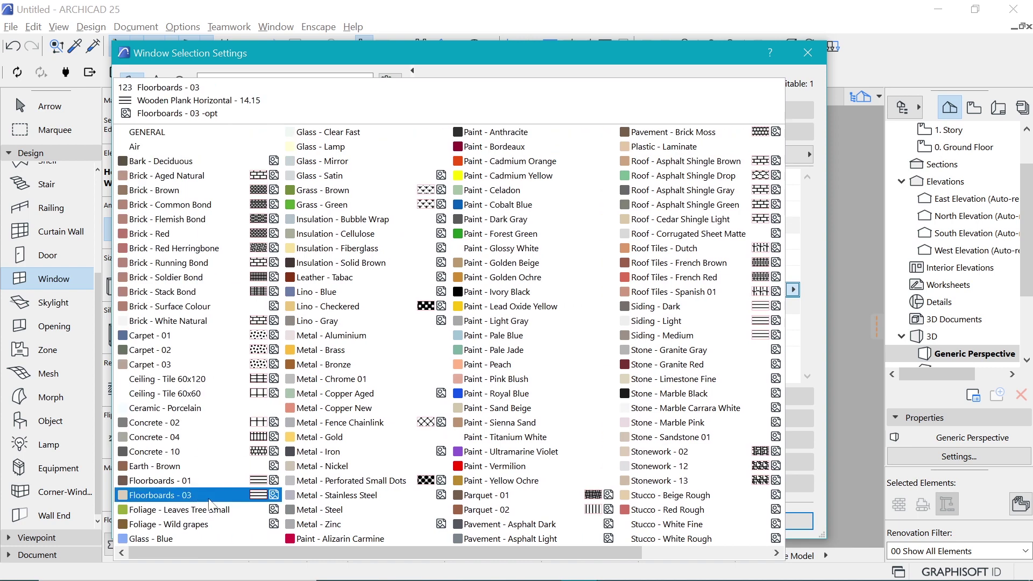
left_click(204, 424)
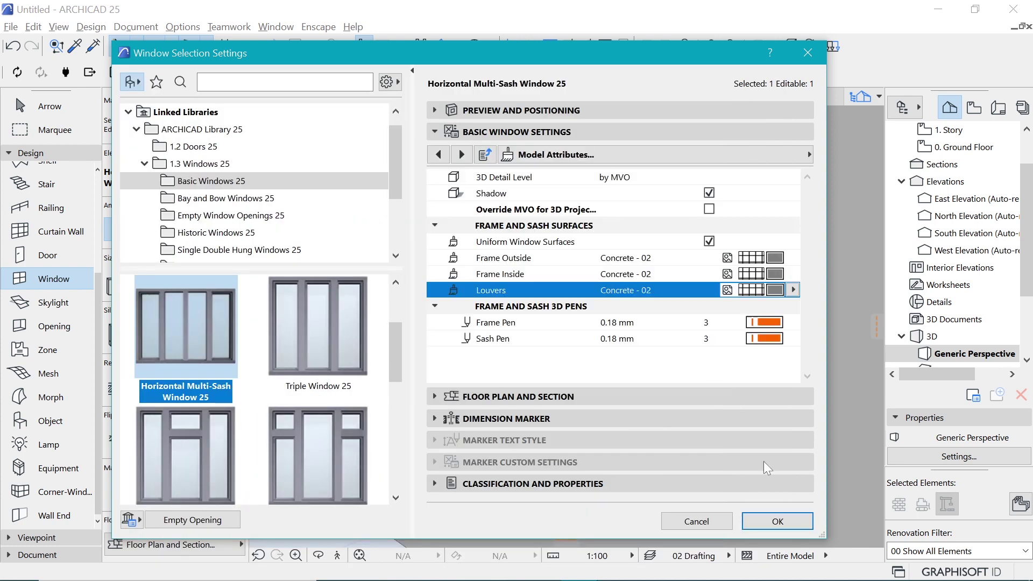
left_click(770, 520)
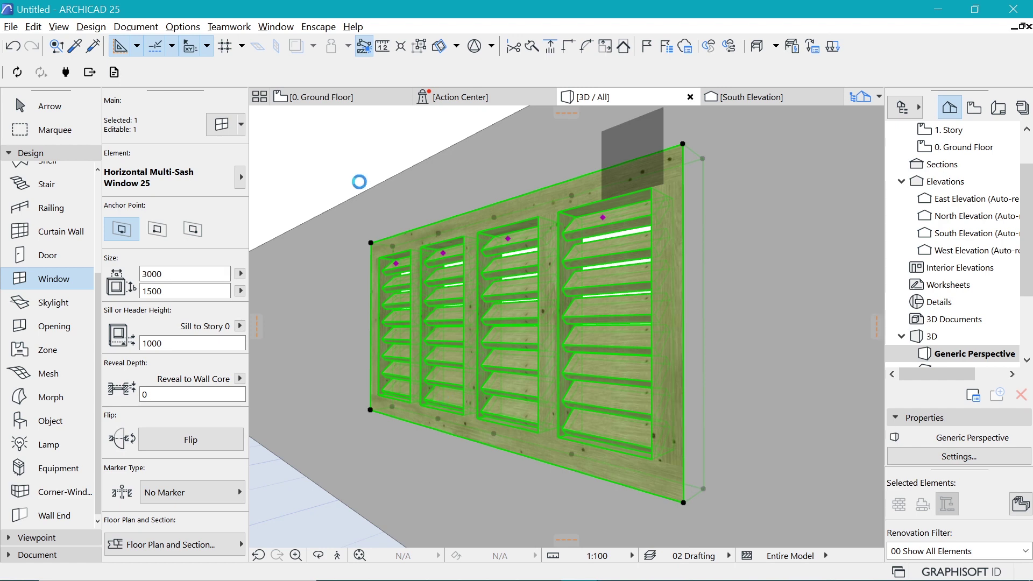
key("Escape")
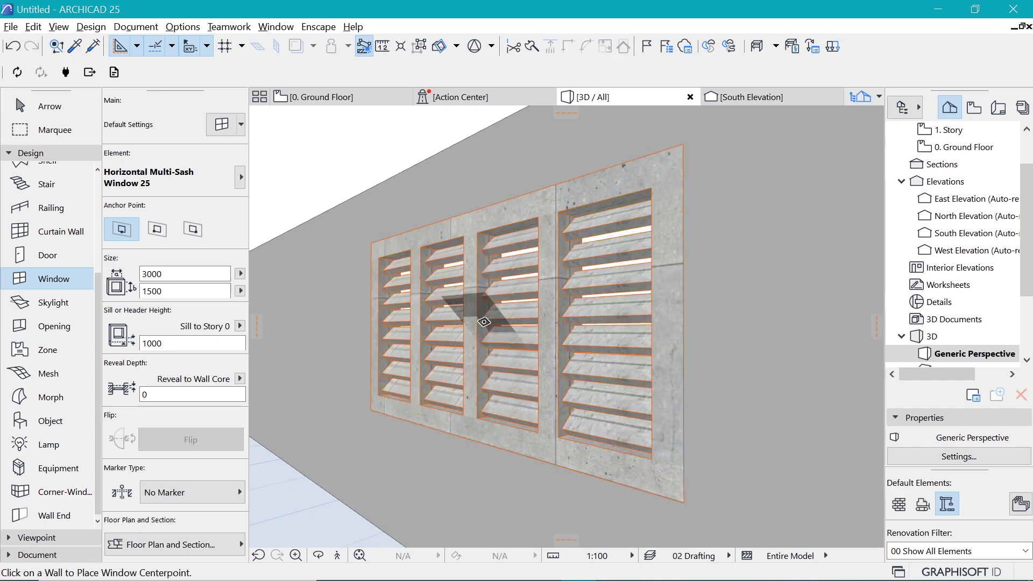
middle_click_drag(490, 289, 582, 292, "shift")
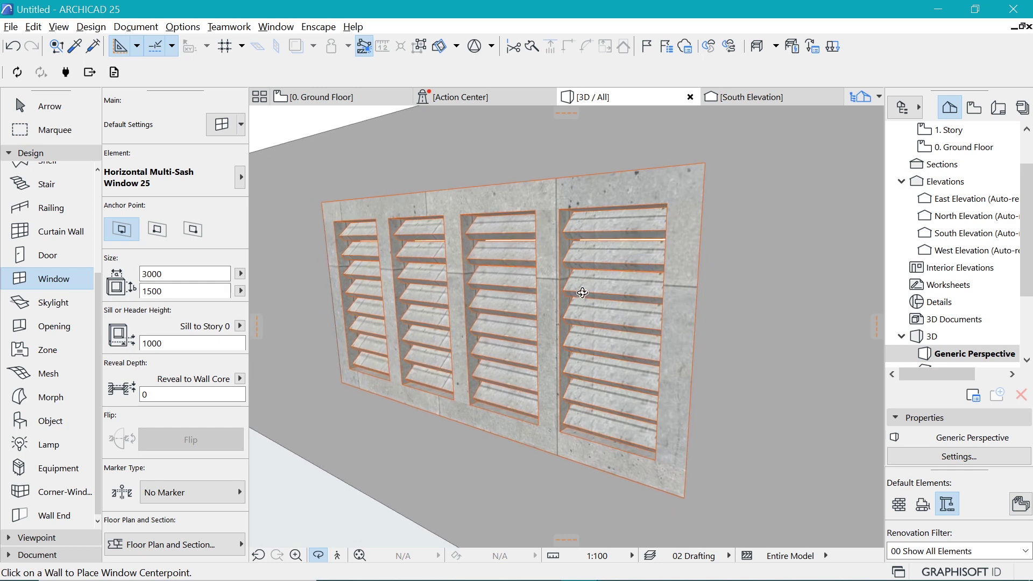